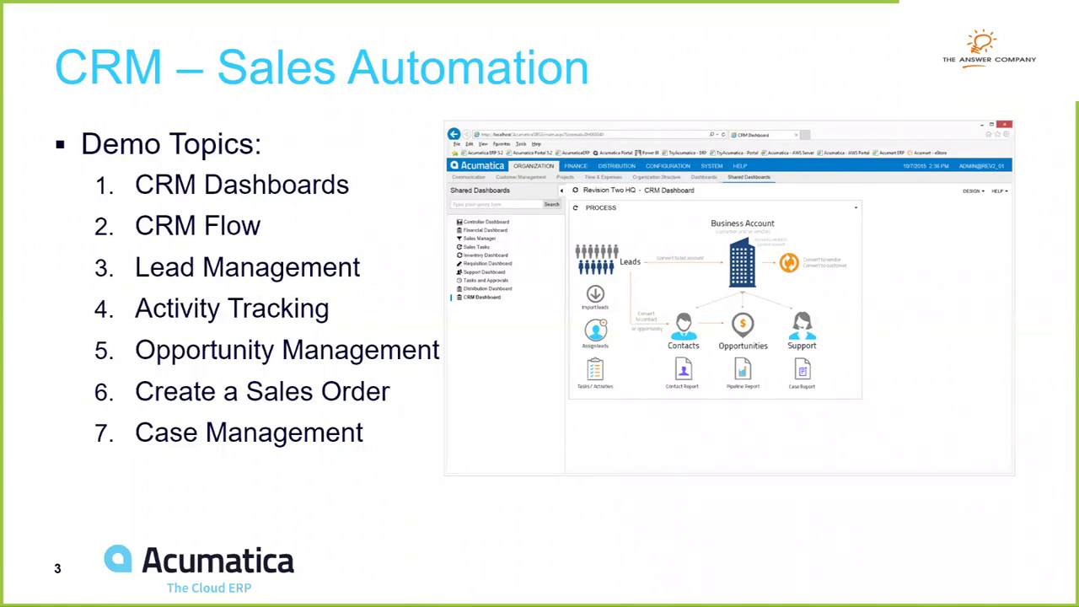
- Leave the slides for the Salesperson dashboard and bring up the list of all dashboards
key("Right")
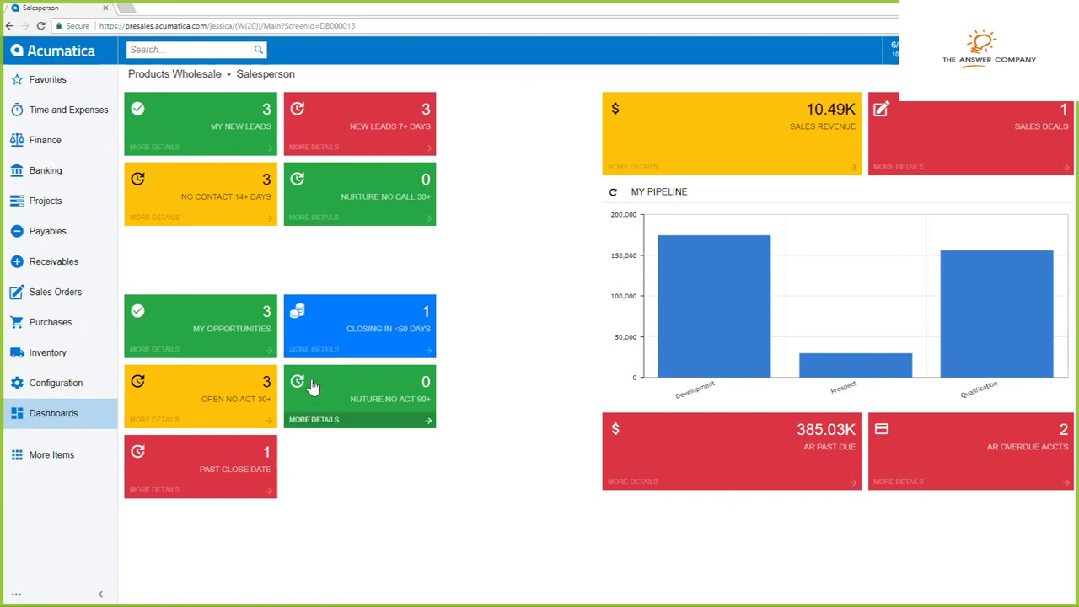
left_click(72, 426)
- Load the Sales Manager dashboard with 92 wins and 77 losses, then reopen the dashboards list
left_click(182, 224)
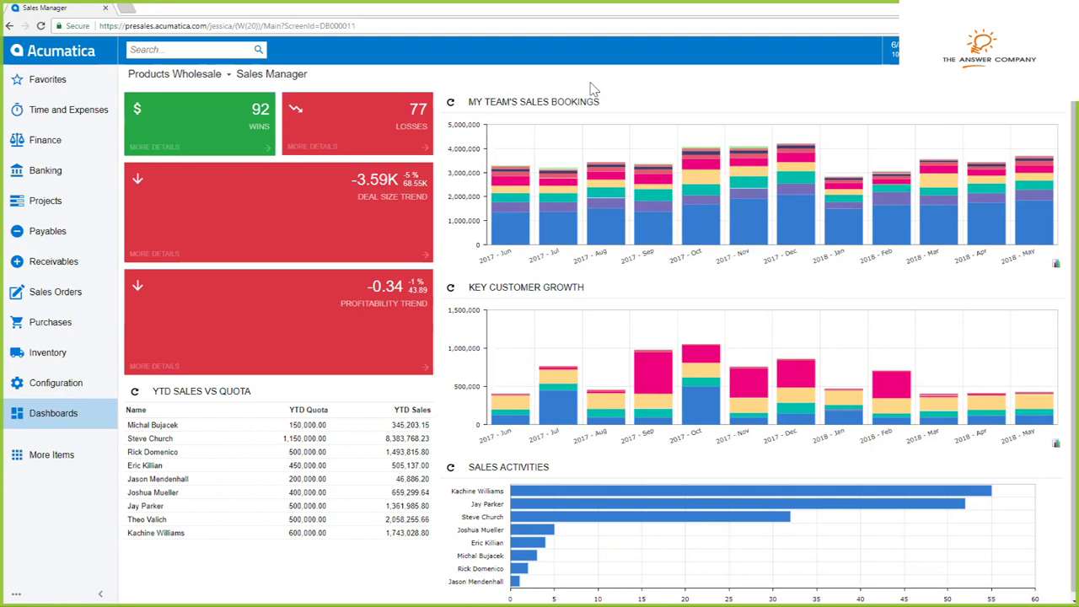
left_click(86, 430)
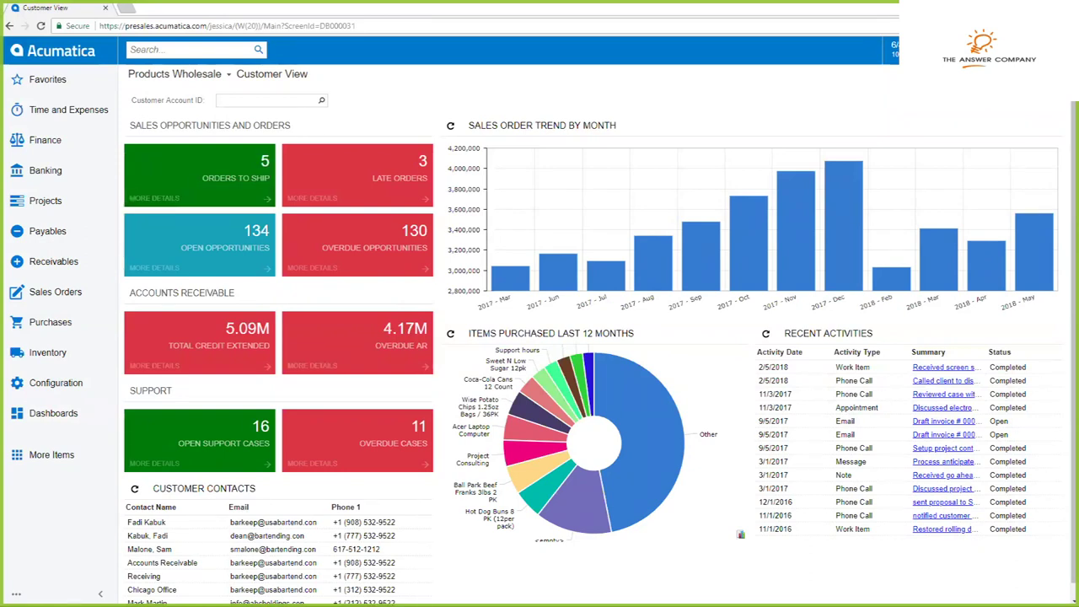
- Filter the Customer View dashboard to customer account ABARTENDE
left_click(321, 100)
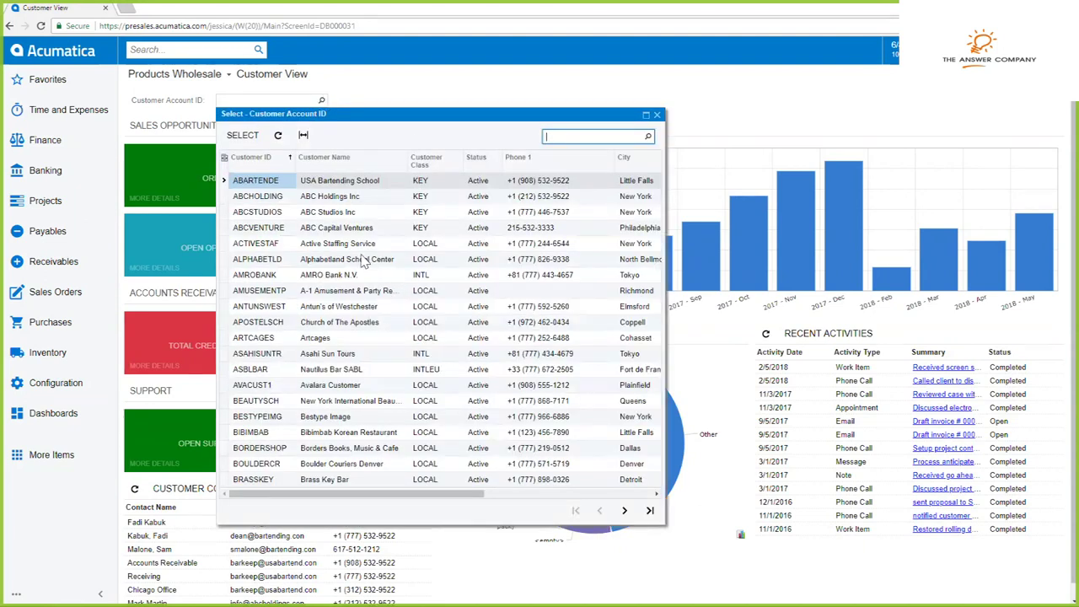
double_click(335, 181)
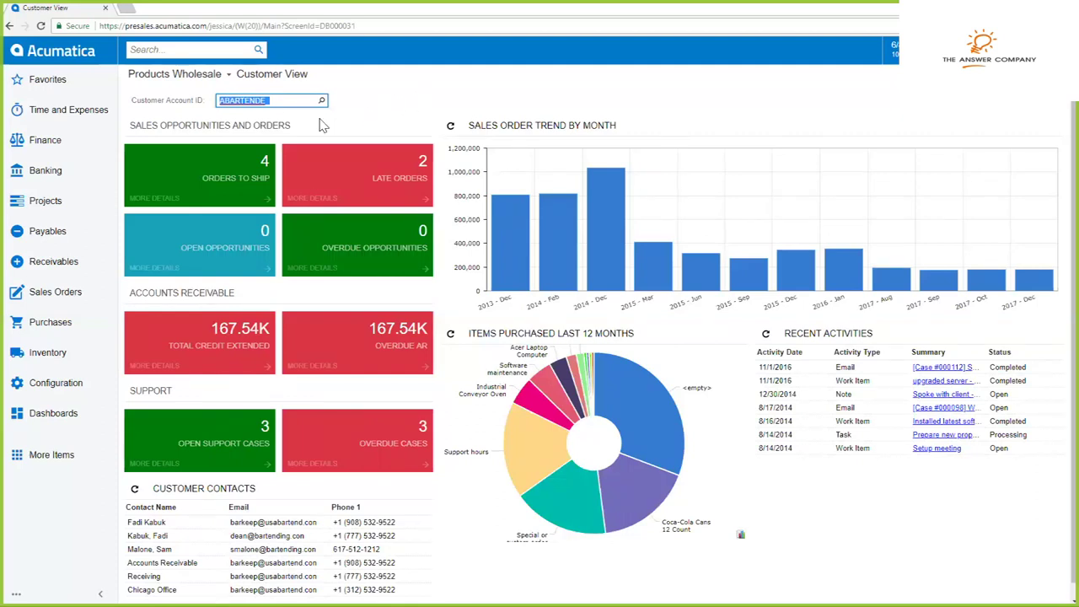
- Open the CRM Flow dashboard under Dashboard: CRM
left_click(63, 419)
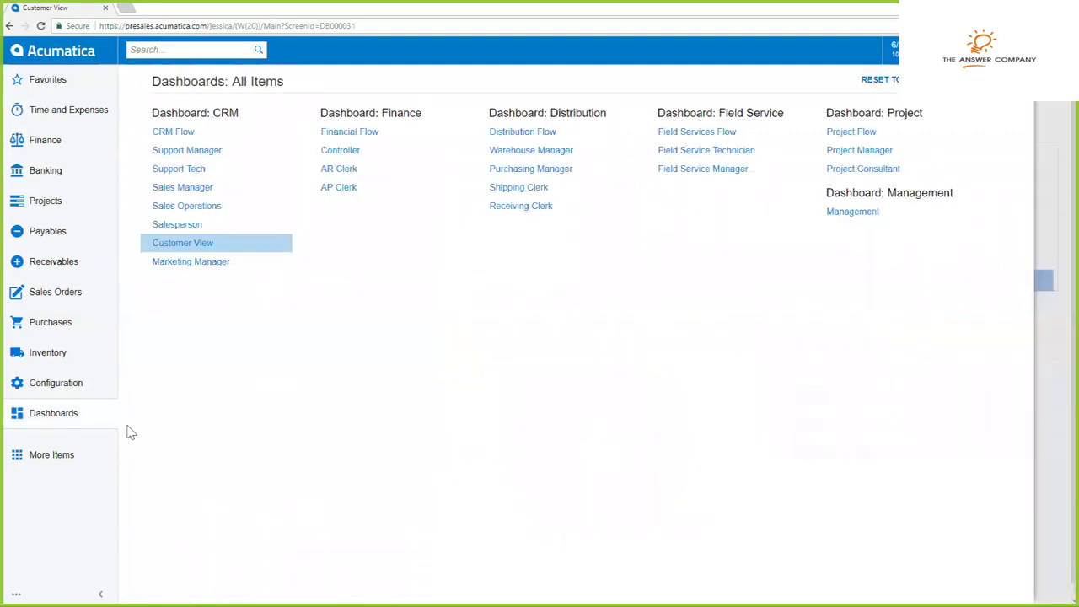
left_click(189, 136)
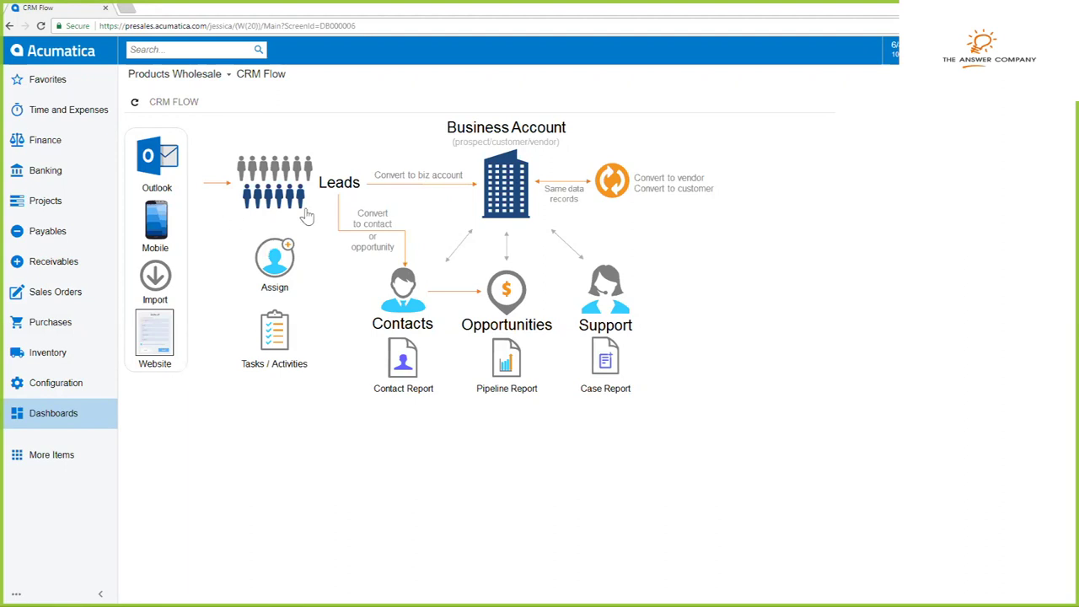
- From the Salesperson dashboard, drill into My New Leads to list the 3 leads in DB Leads
left_click(89, 423)
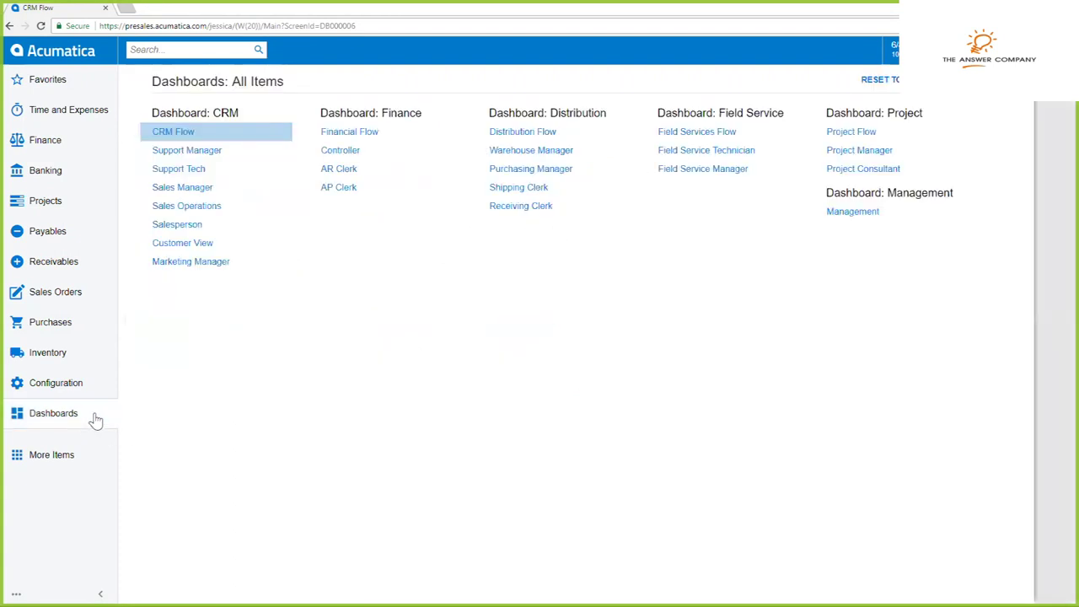
left_click(177, 224)
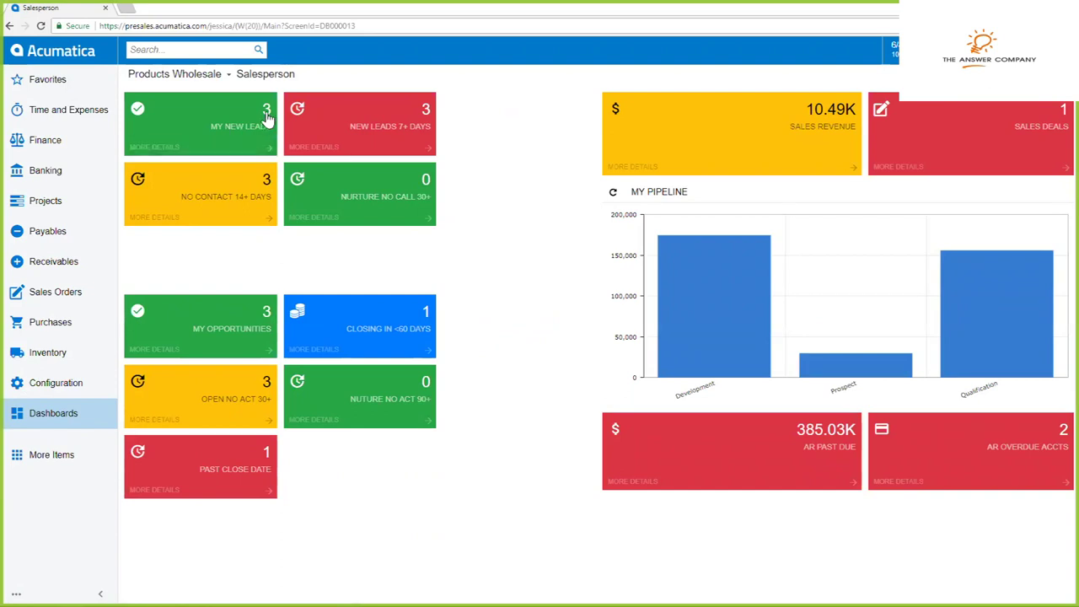
left_click(265, 118)
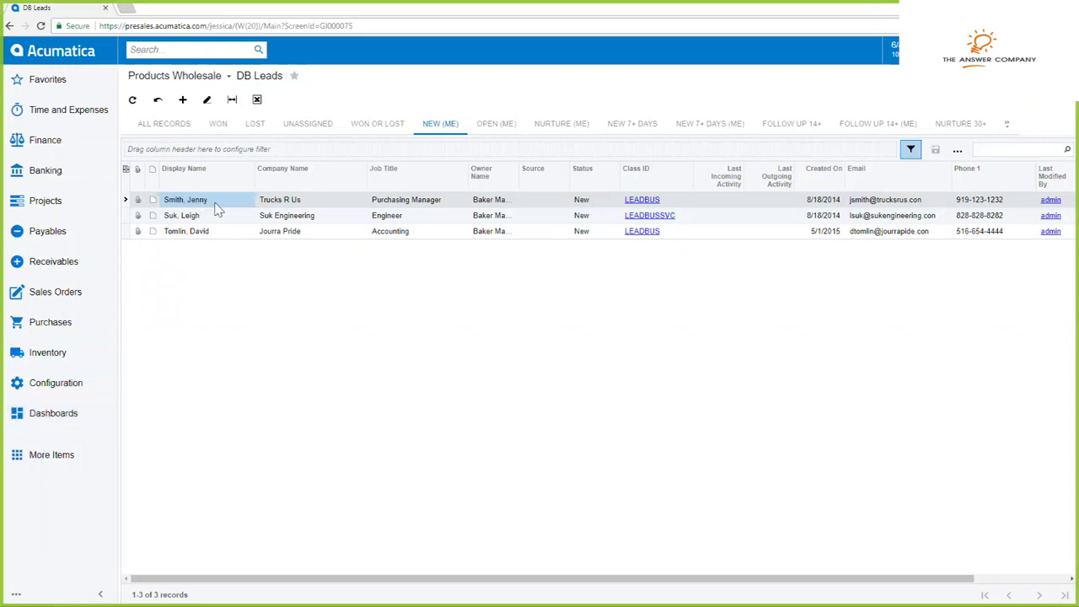
- Open a lead's record and review its Status options, keeping the status Open
double_click(282, 236)
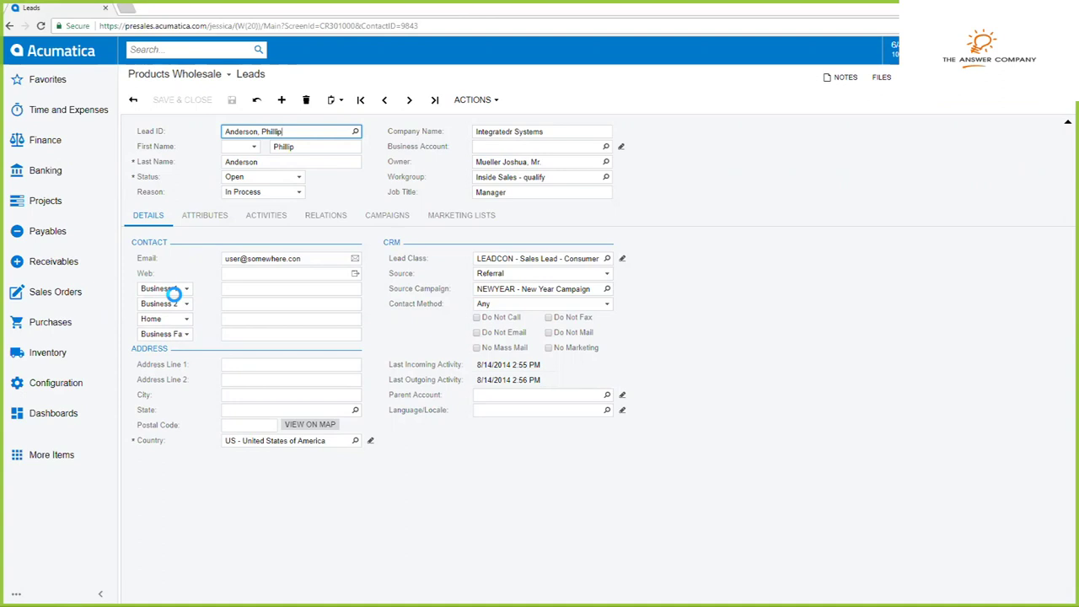
left_click(281, 180)
left_click(344, 189)
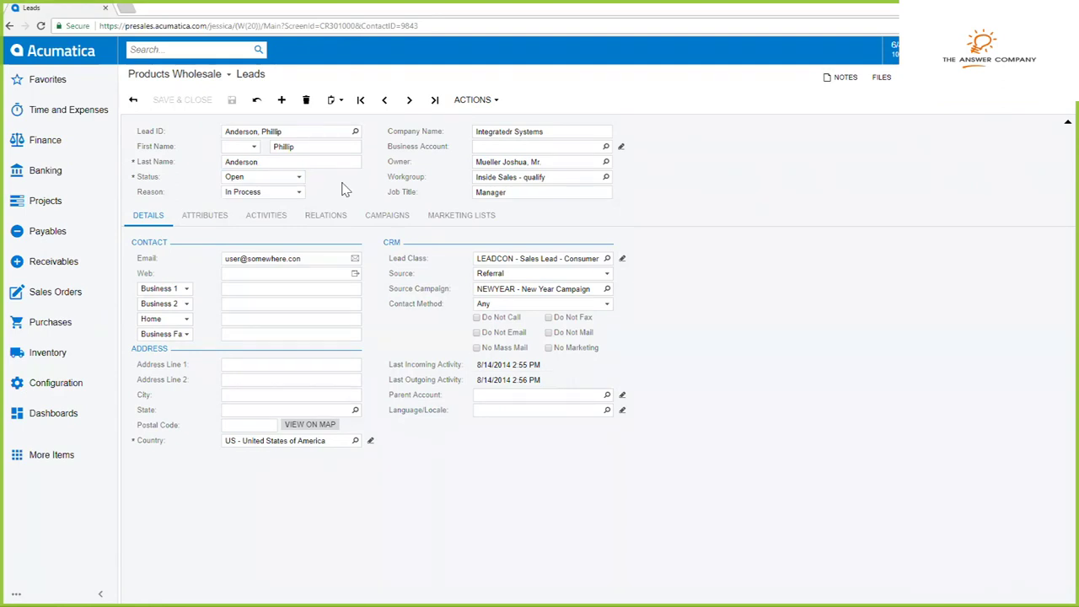
left_click(283, 182)
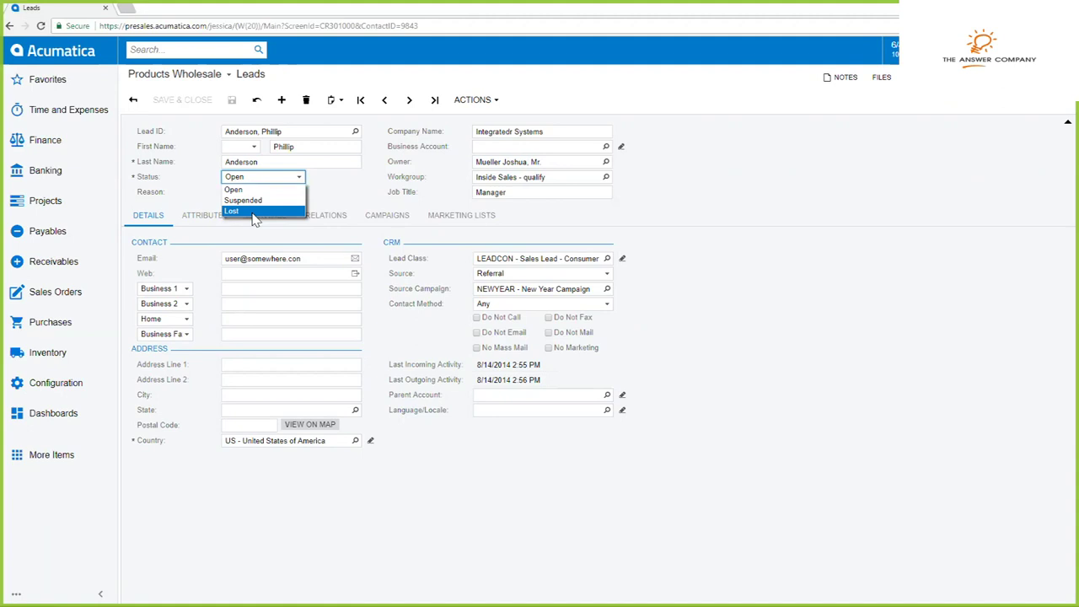
left_click(341, 186)
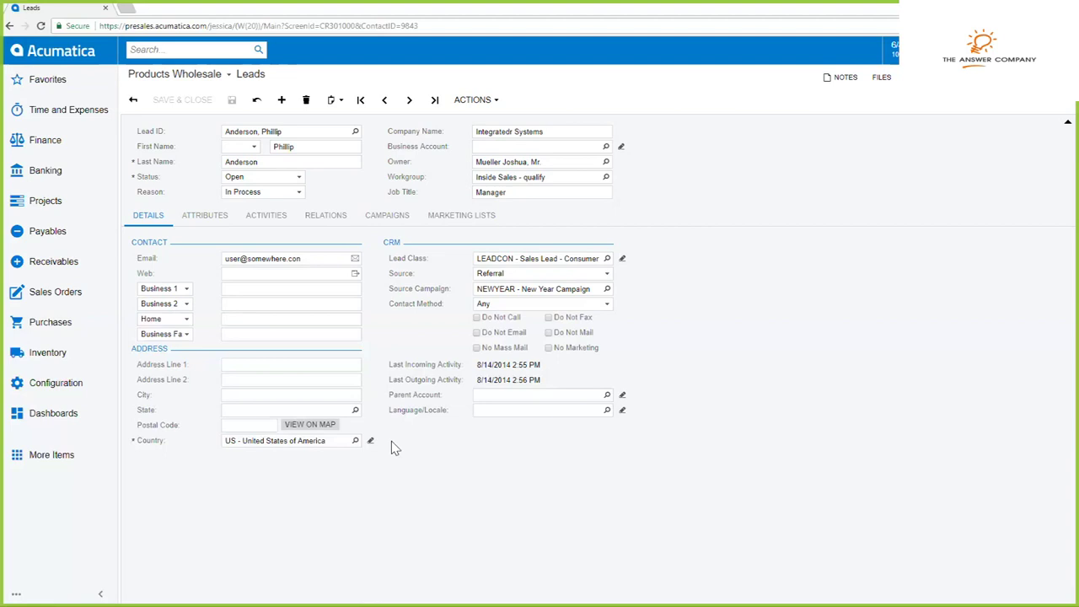
- Show the lead's Activities tab with its seven open items, including the Build sales PPT task
left_click(266, 217)
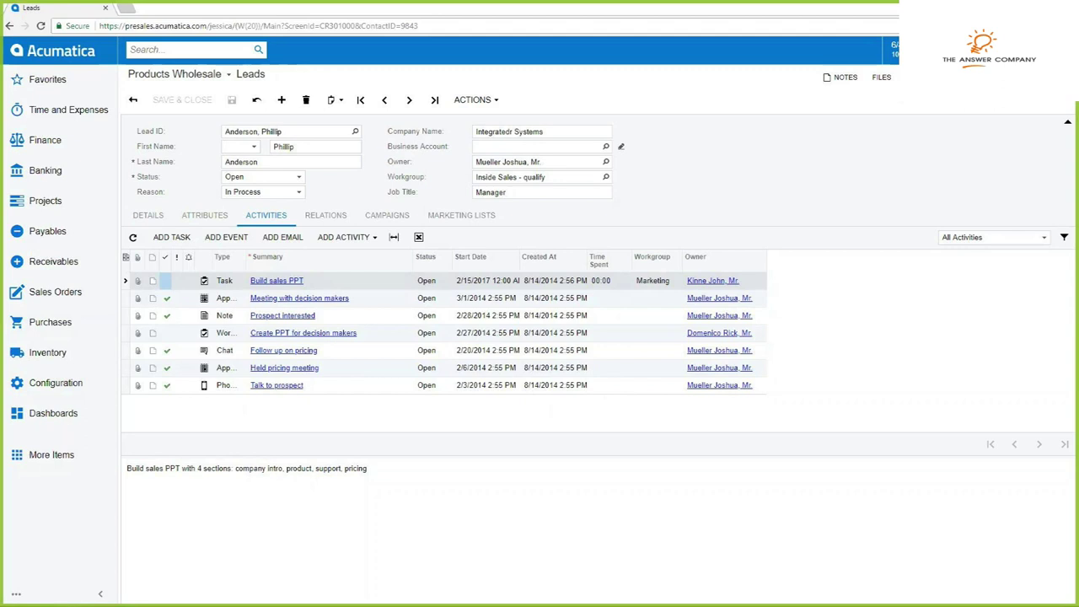
left_click(183, 242)
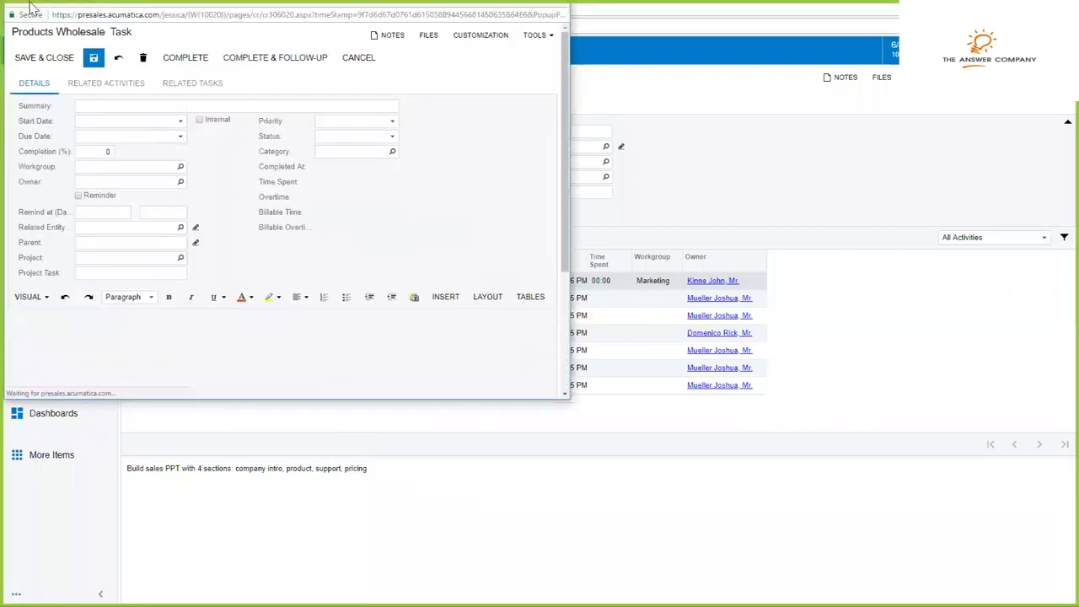
double_click(241, 8)
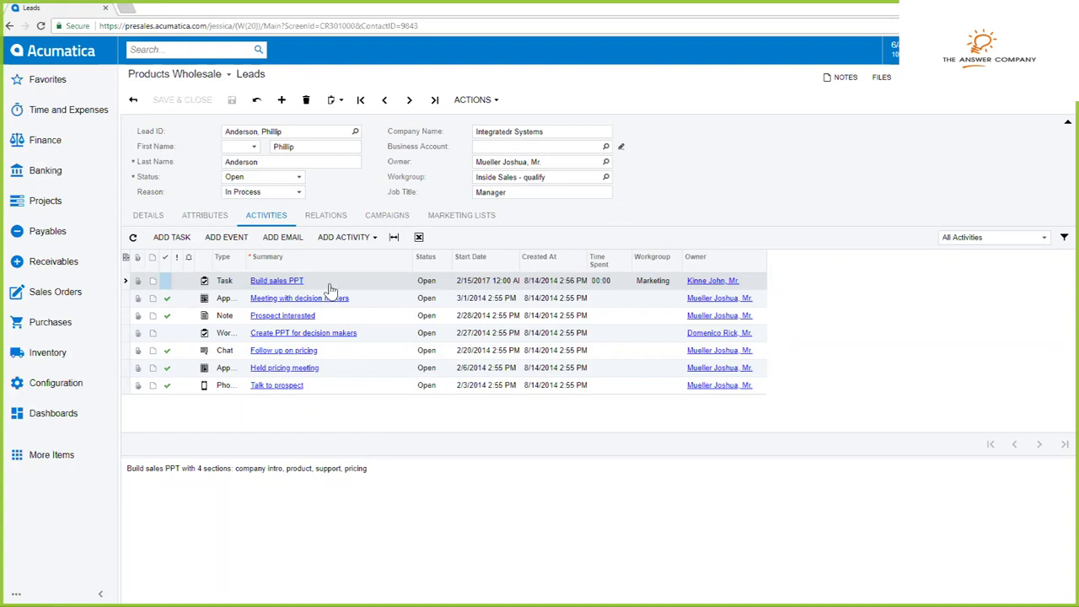
left_click(341, 238)
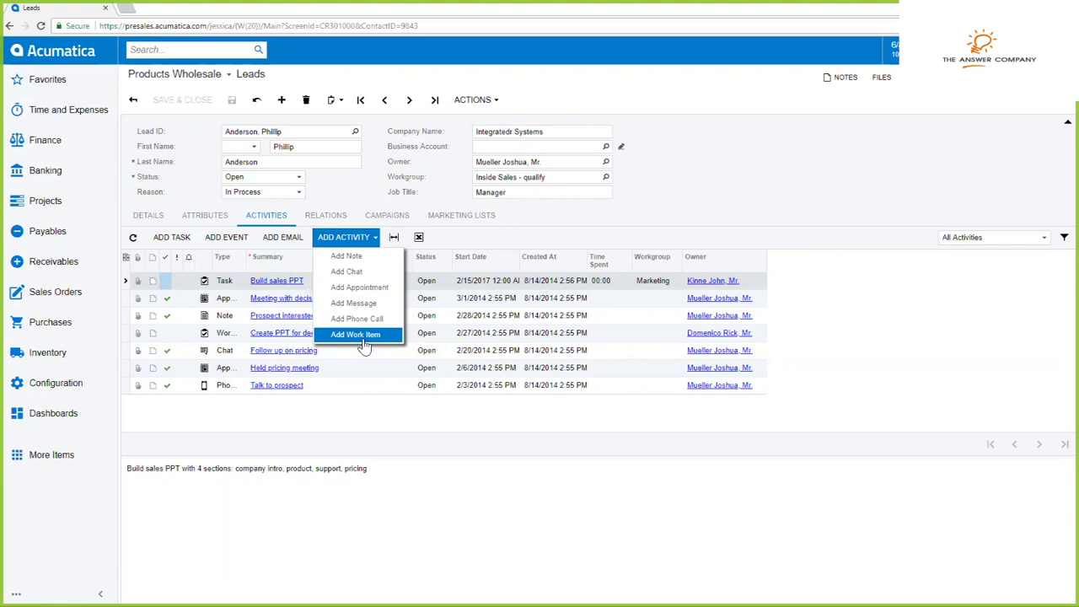
- Start a new appointment activity with tracked time of 02:00 spent and 01:00 billable, then close it
left_click(364, 302)
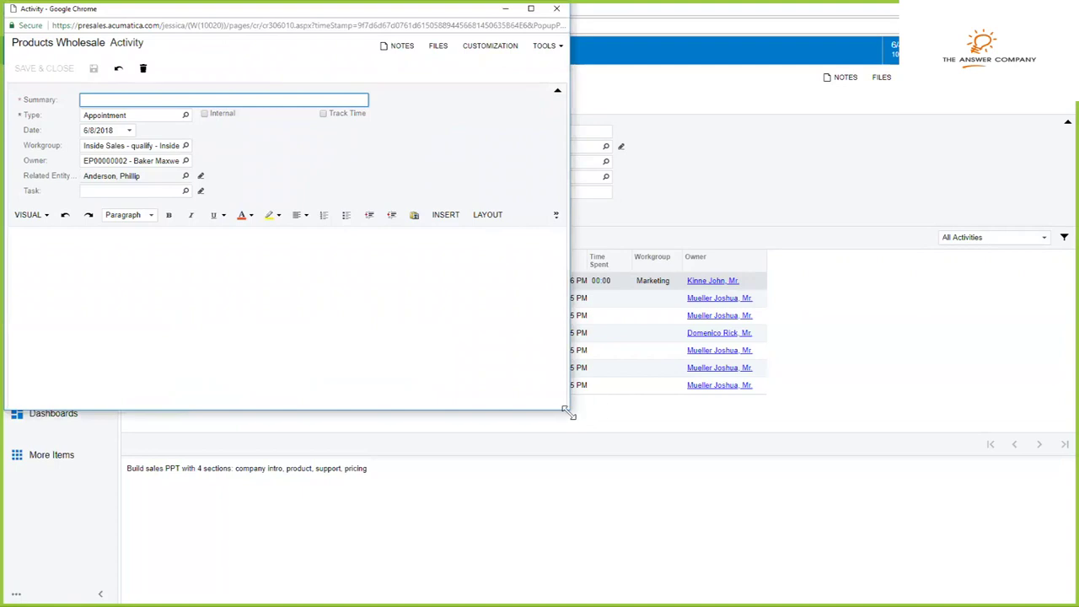
left_click_drag(567, 411, 777, 531)
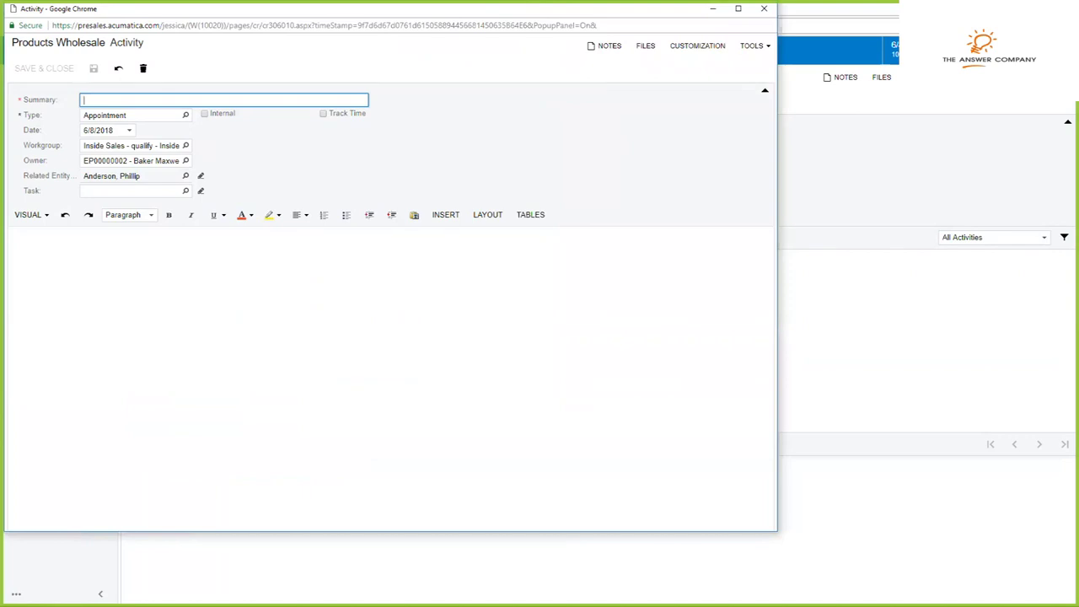
left_click(323, 113)
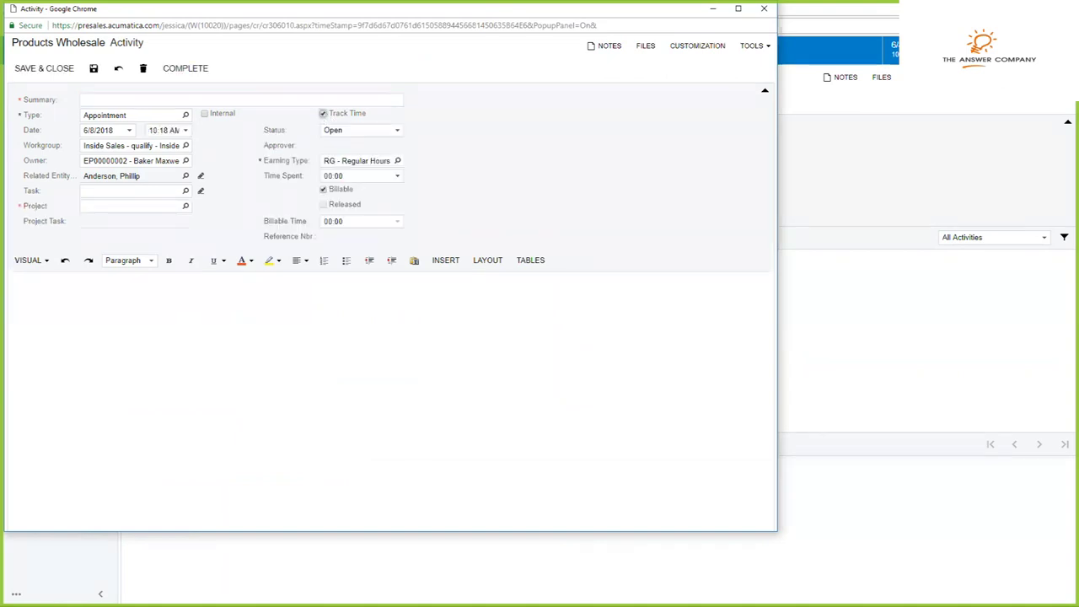
left_click(396, 176)
left_click(366, 230)
left_click(397, 223)
left_click(379, 256)
left_click(764, 9)
- Discard the unsaved appointment and return to the lead record's actions
left_click(446, 87)
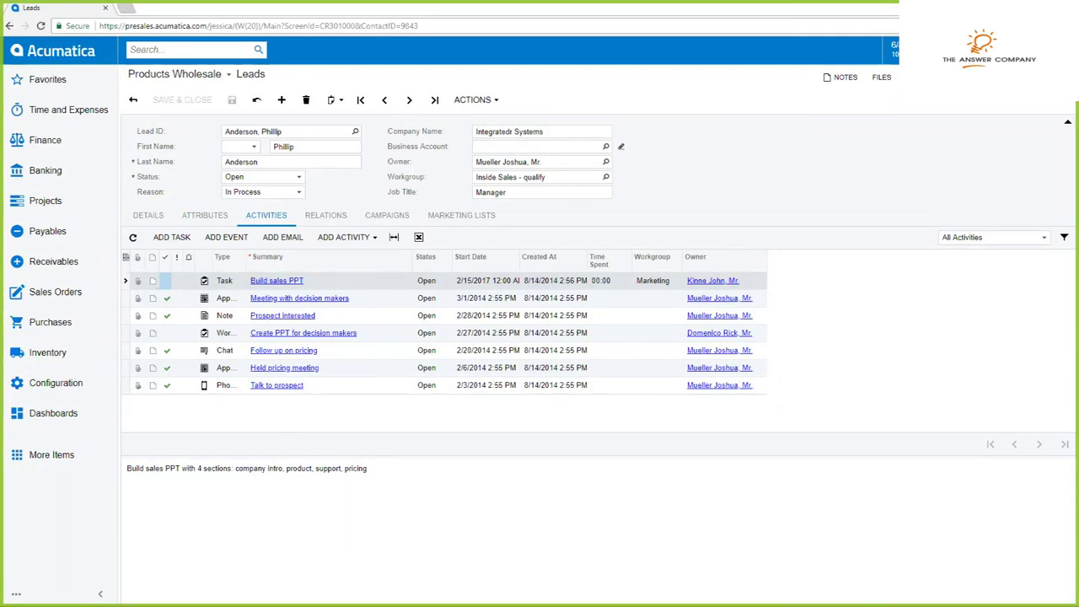
left_click(478, 104)
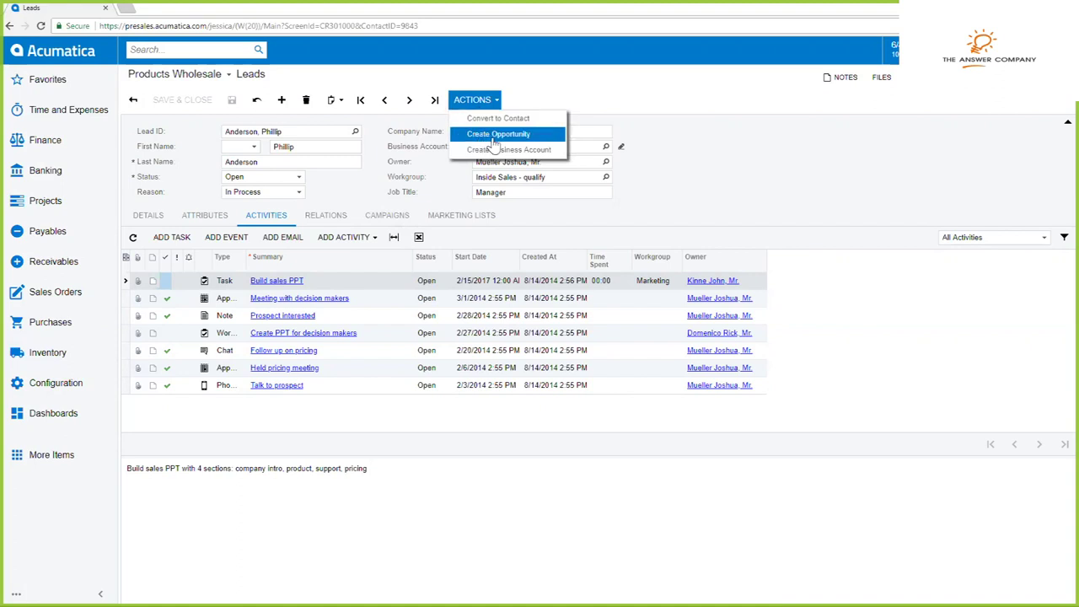
- Create an opportunity from the lead, prefilled with subject Integratedr Systems, and view its details
left_click(493, 145)
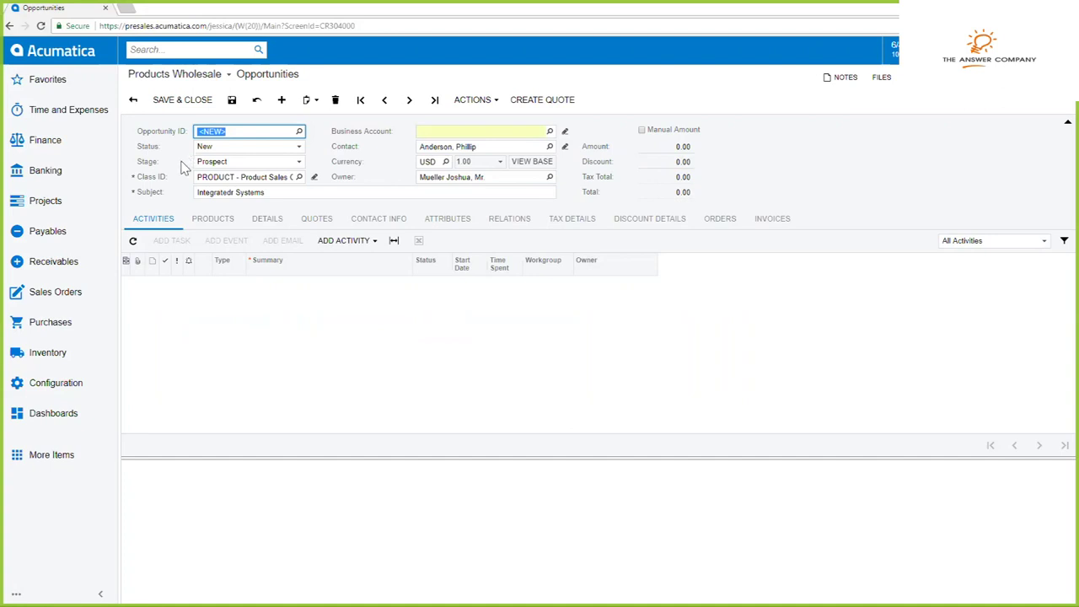
left_click(270, 228)
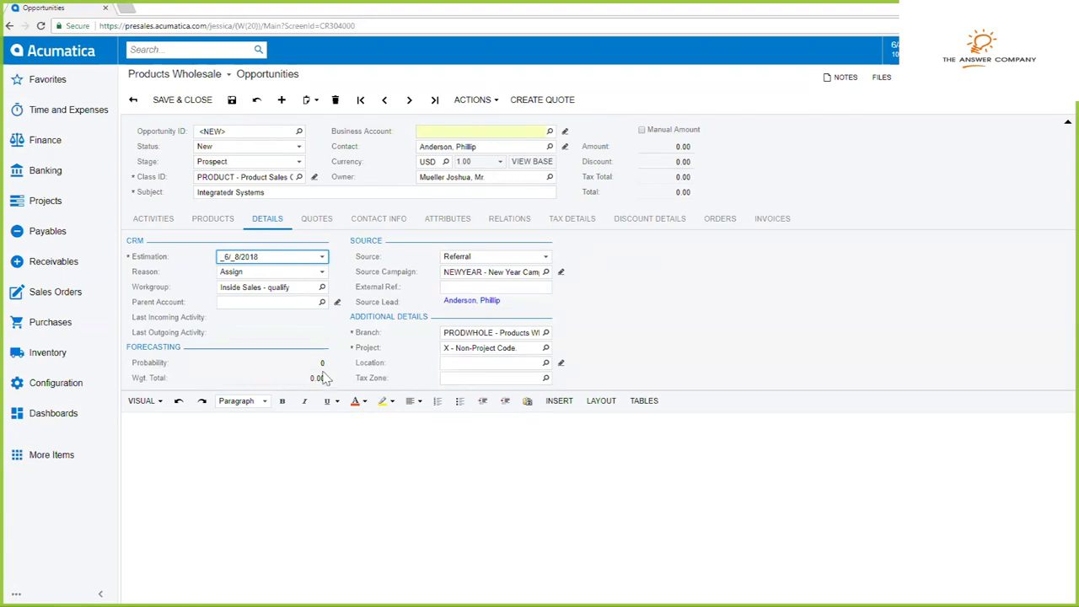
- Move the opportunity to the Solution stage (40 probability) and save it to get an opportunity ID
left_click(265, 163)
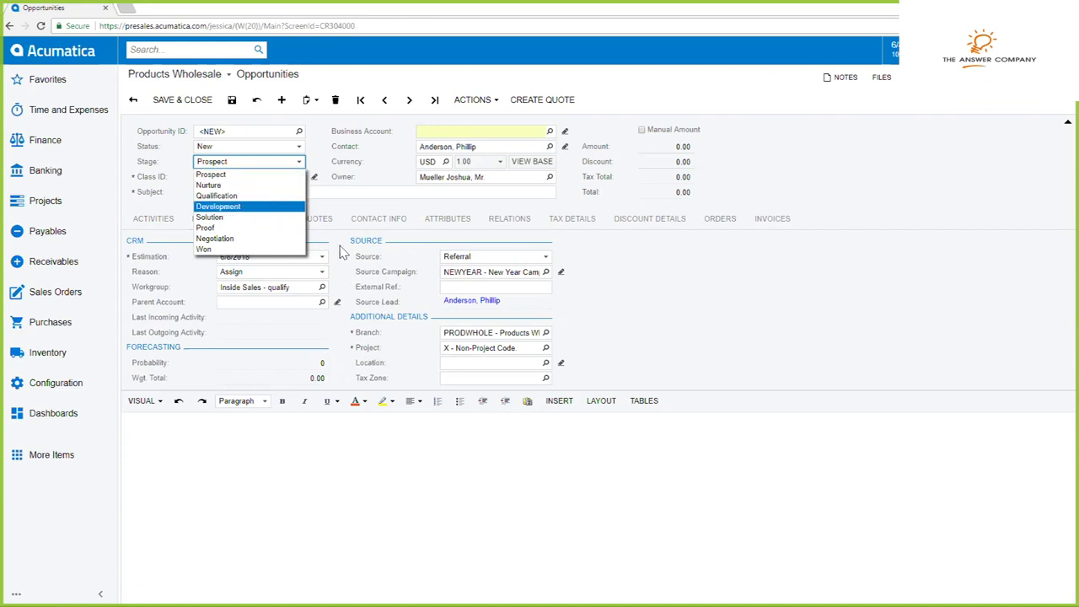
left_click(226, 218)
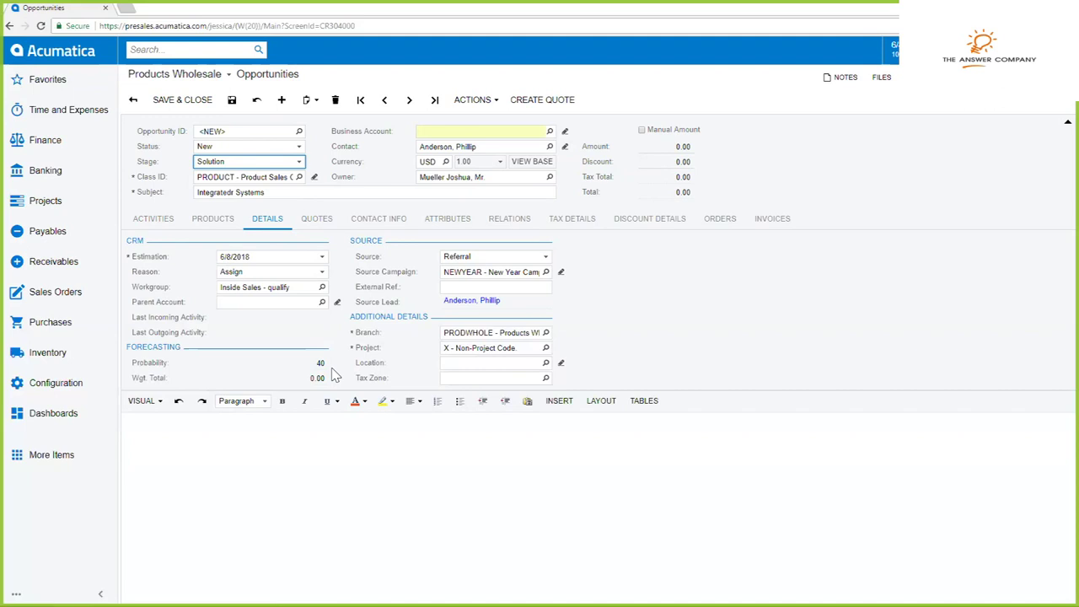
left_click(232, 100)
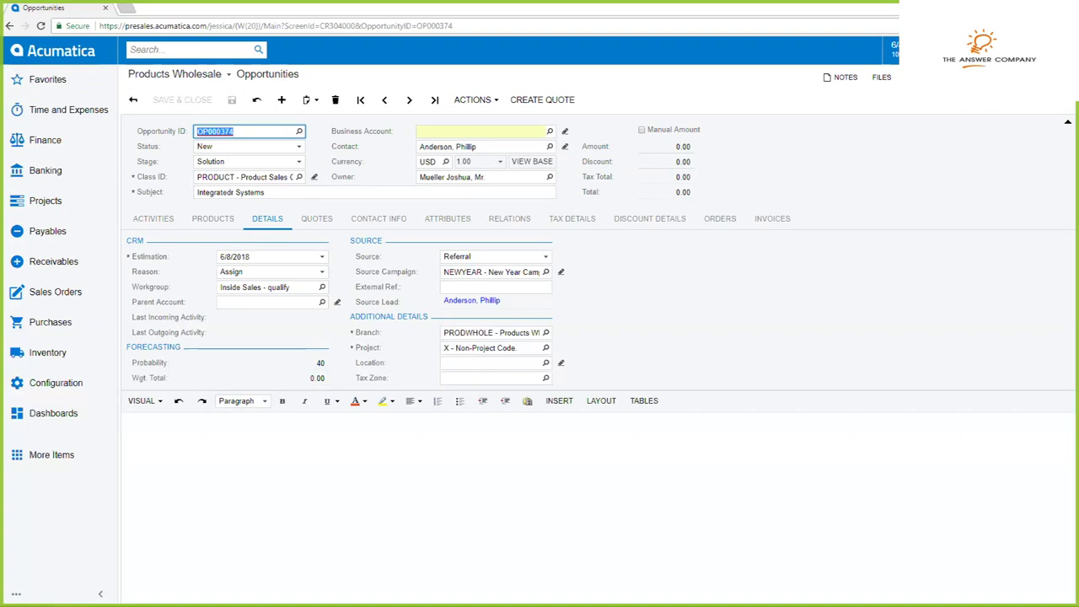
- Add an Acer Laptop Computer (AACOMPUT01) line with quantity 5 at 500.00 and save, totalling 2,500.00
left_click(154, 220)
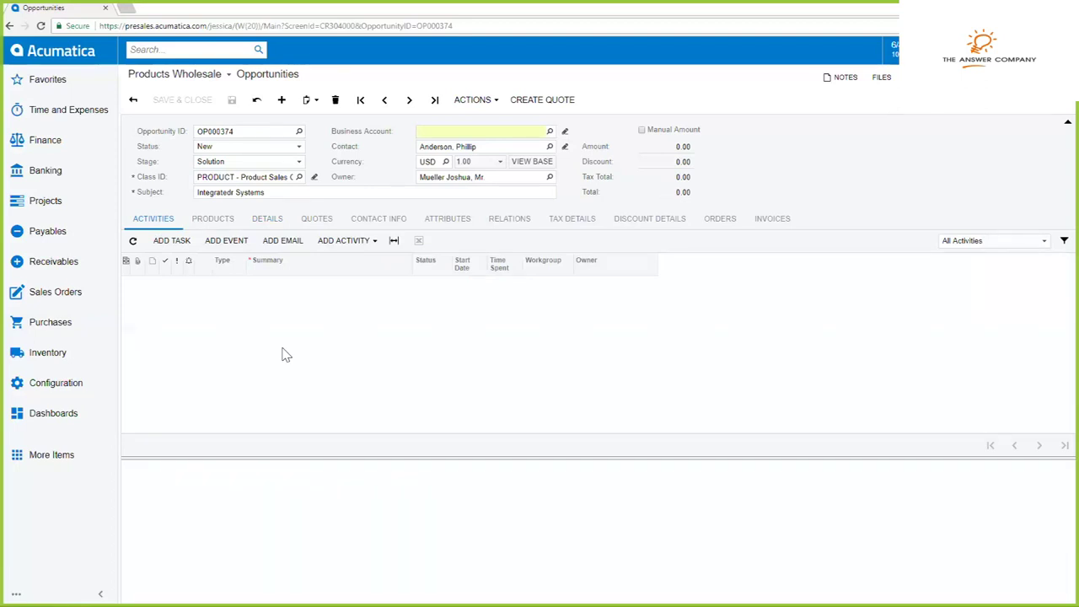
left_click(225, 222)
left_click(158, 241)
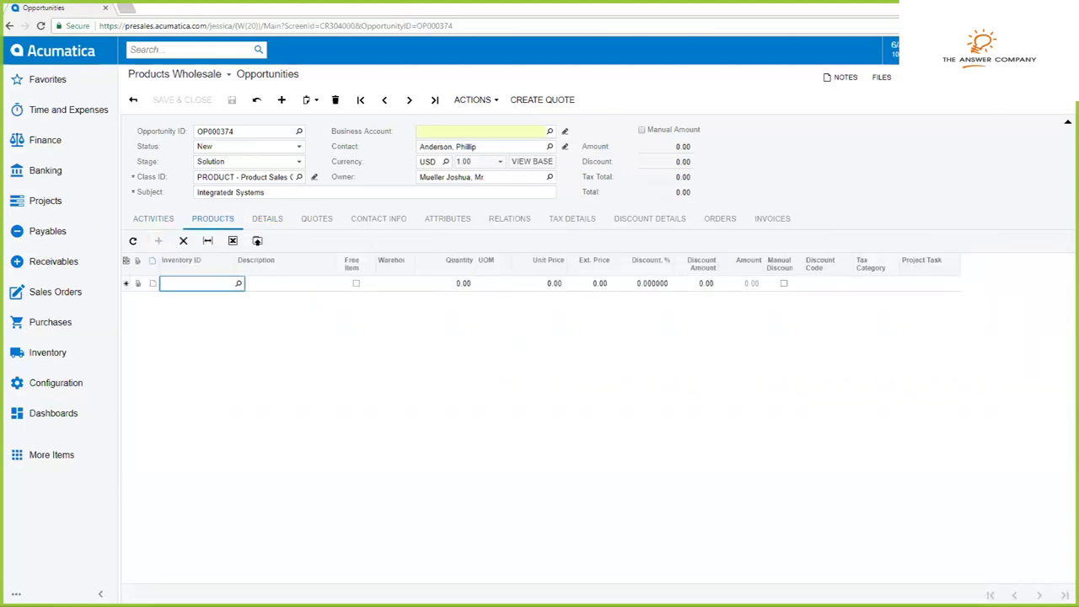
type("acer")
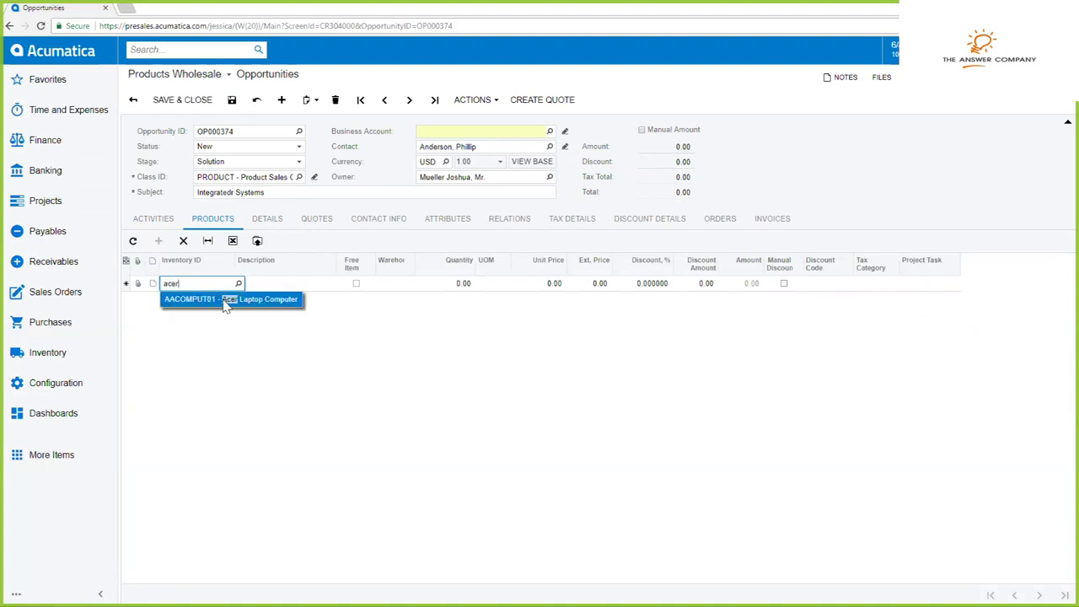
left_click(226, 305)
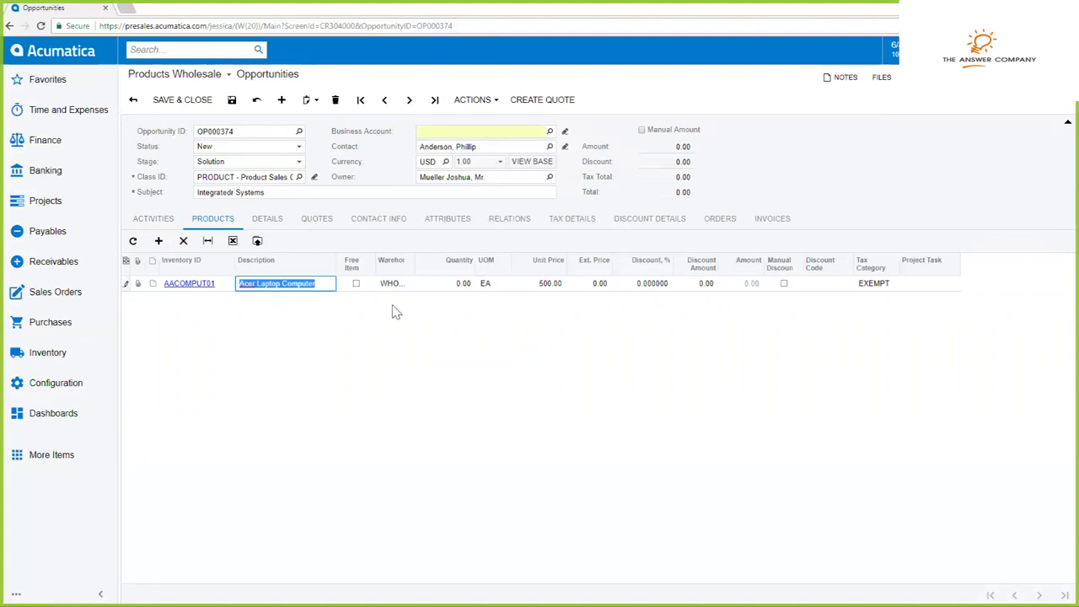
left_click(443, 285)
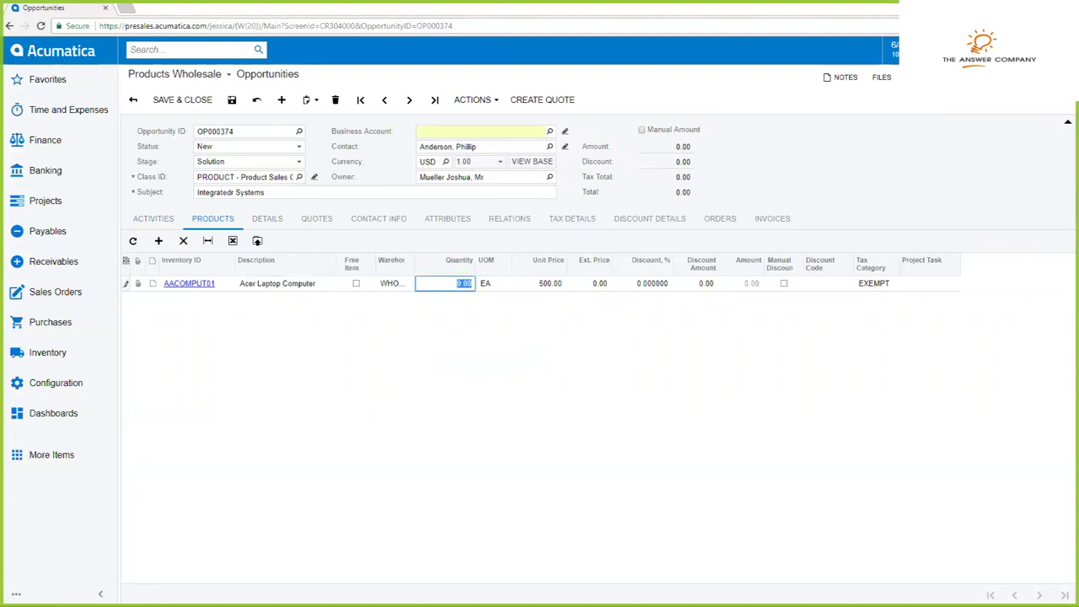
type("5.00")
left_click(232, 99)
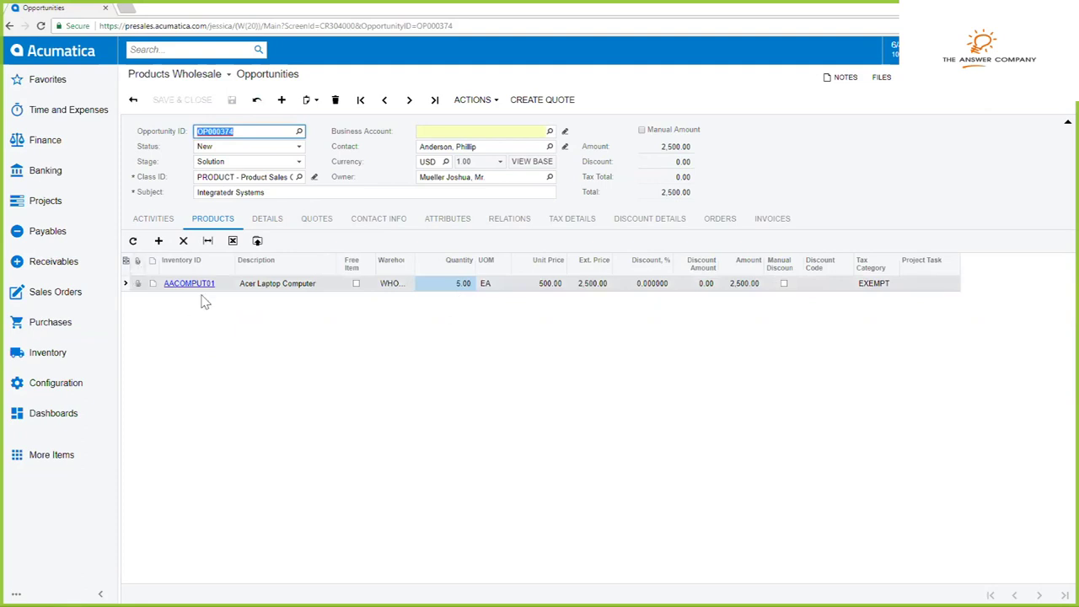
left_click(447, 221)
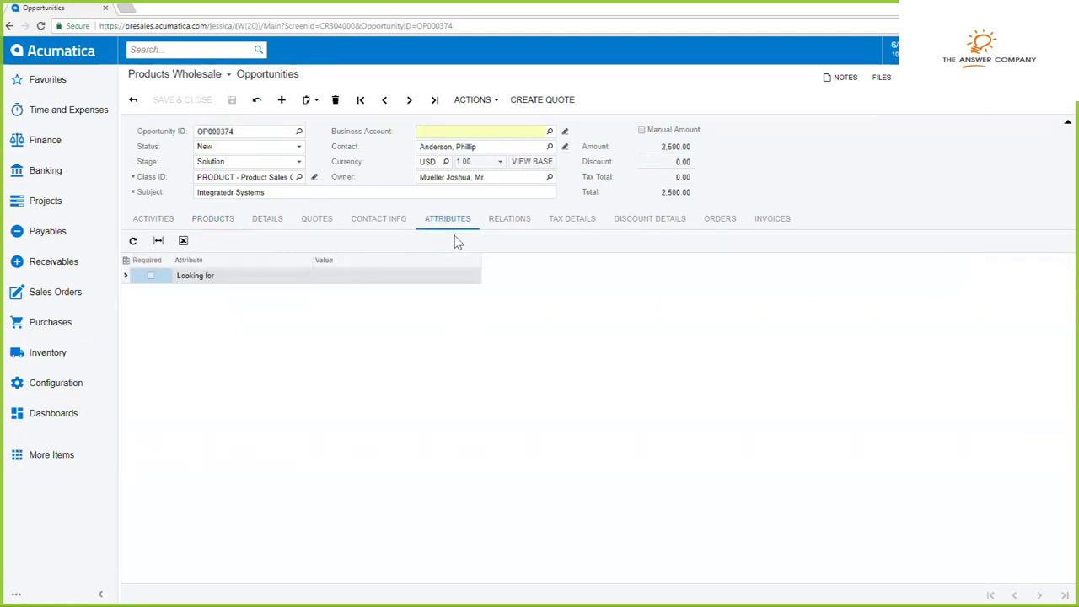
- Set the Looking for attribute to Electronics & Computers and save the opportunity
left_click(397, 278)
left_click(396, 278)
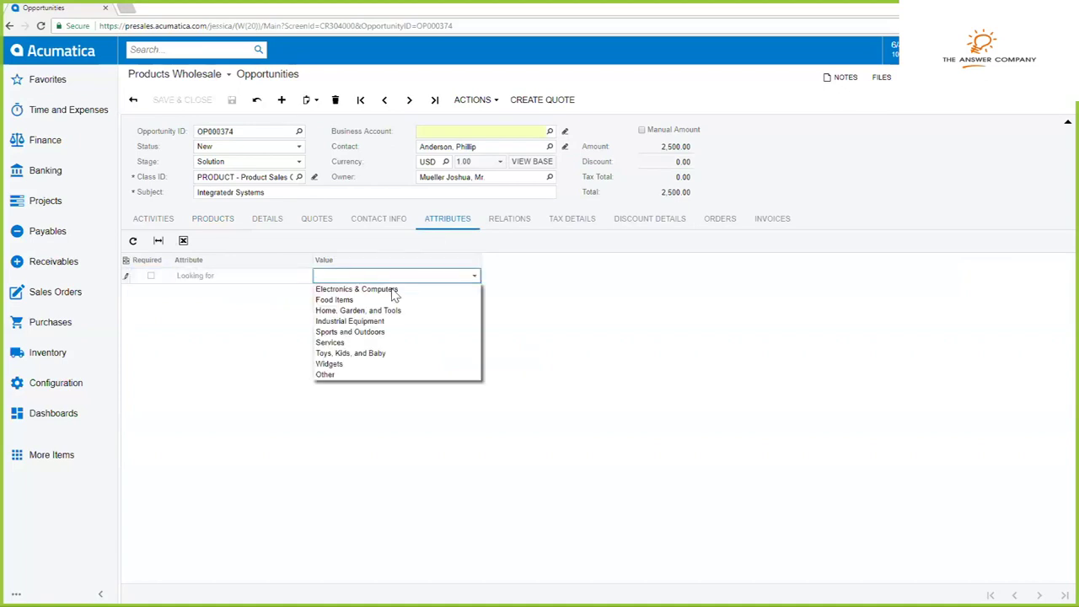
left_click(398, 289)
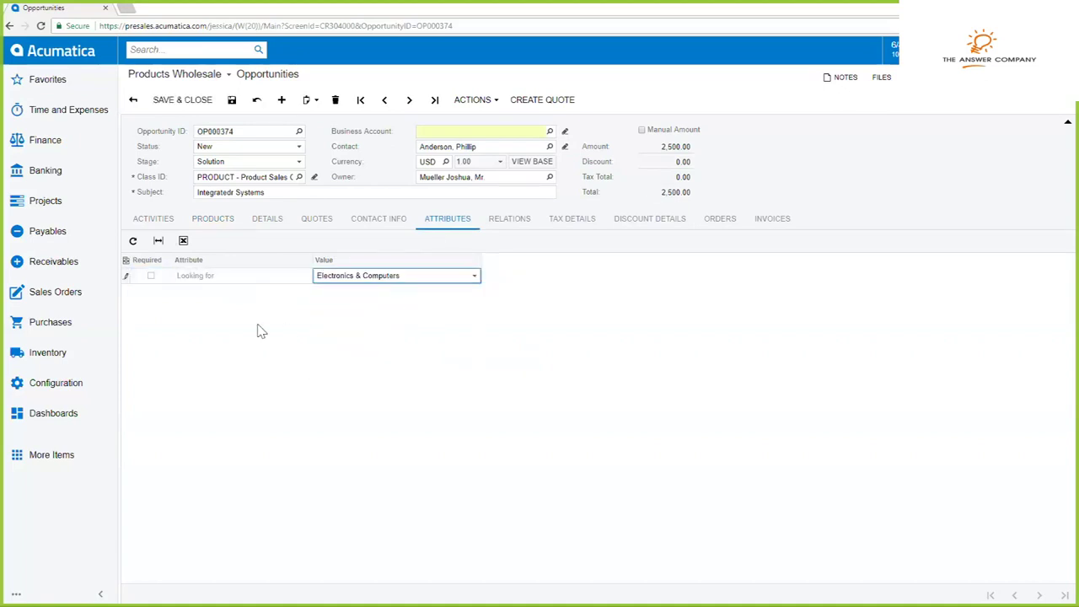
left_click(232, 100)
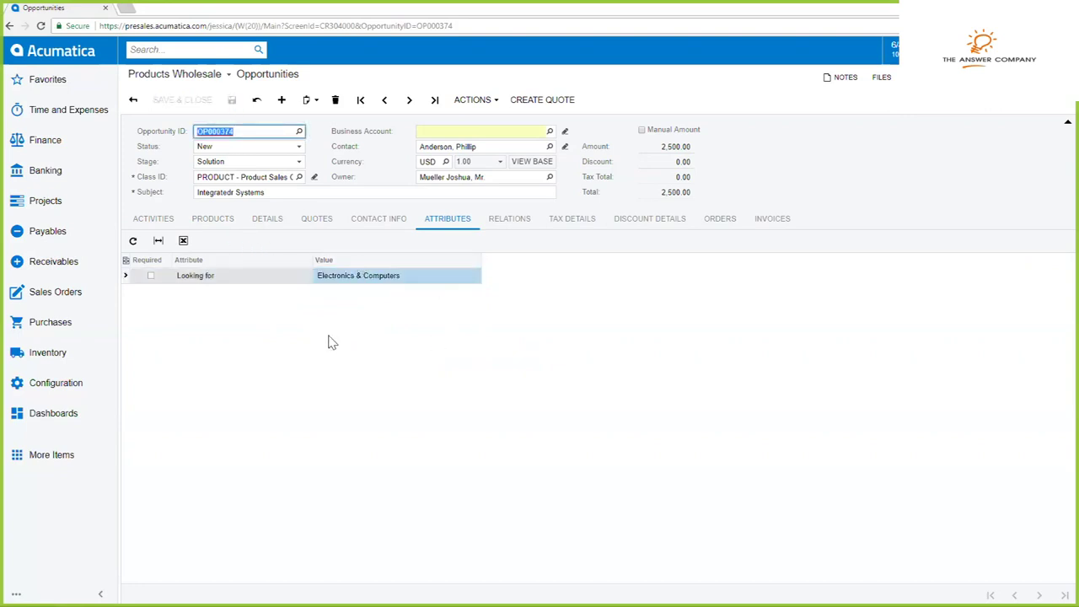
left_click(165, 221)
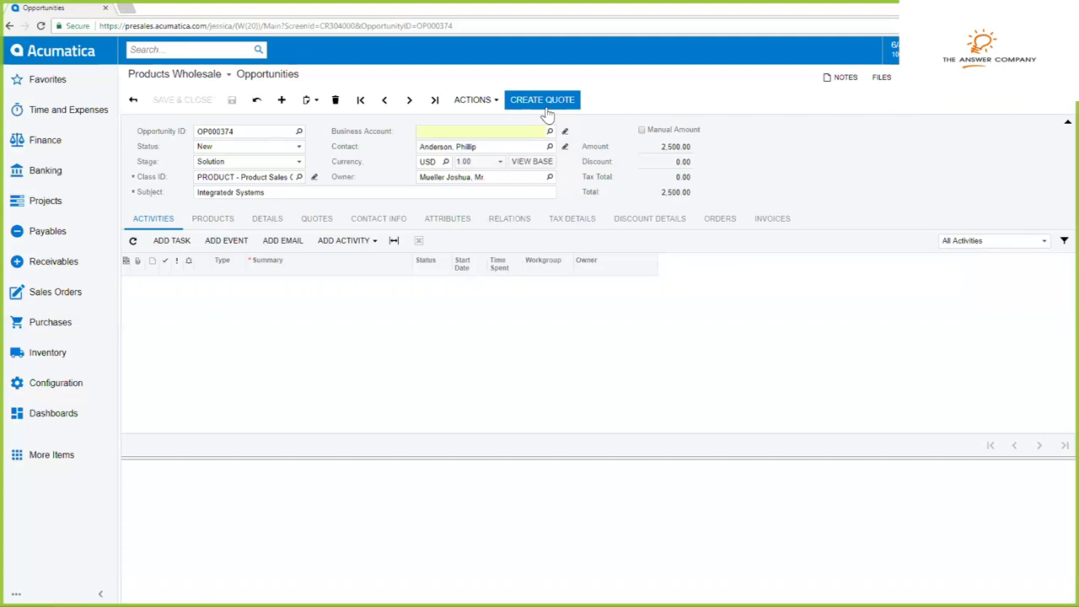
left_click(474, 102)
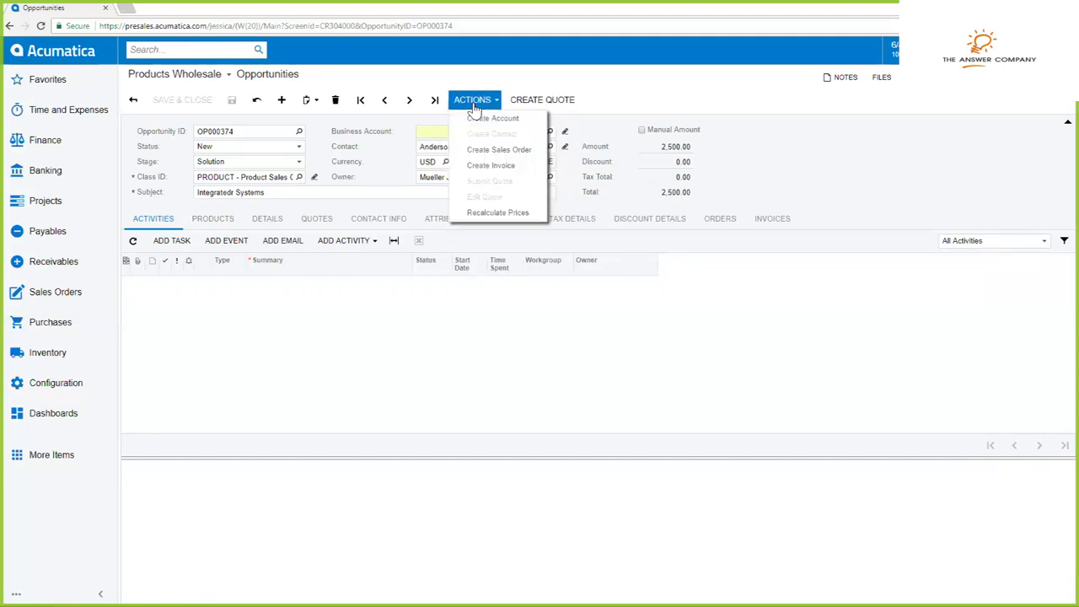
left_click(498, 149)
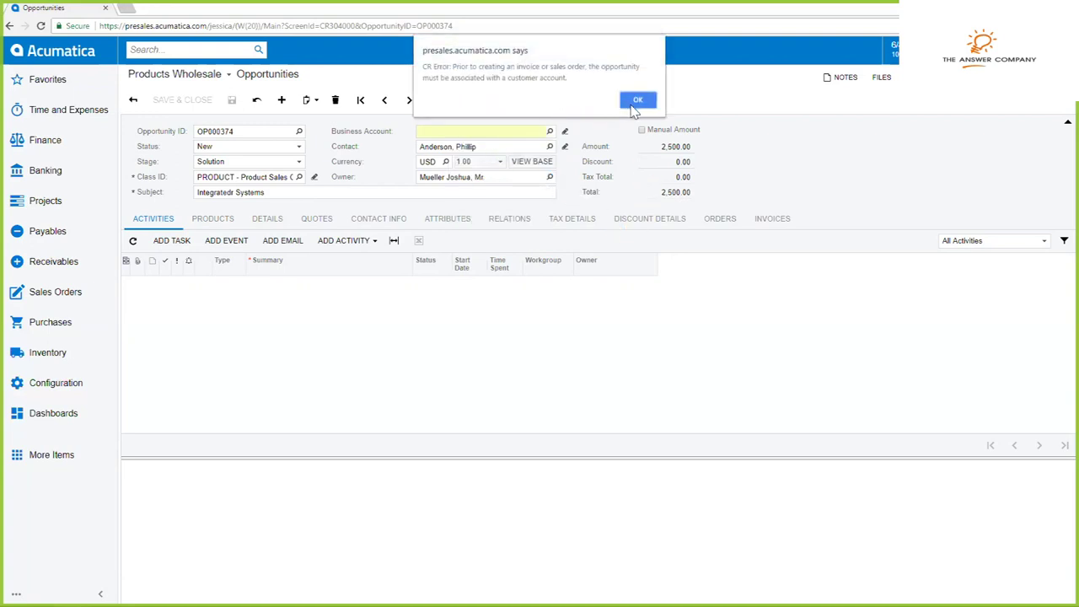
left_click(635, 106)
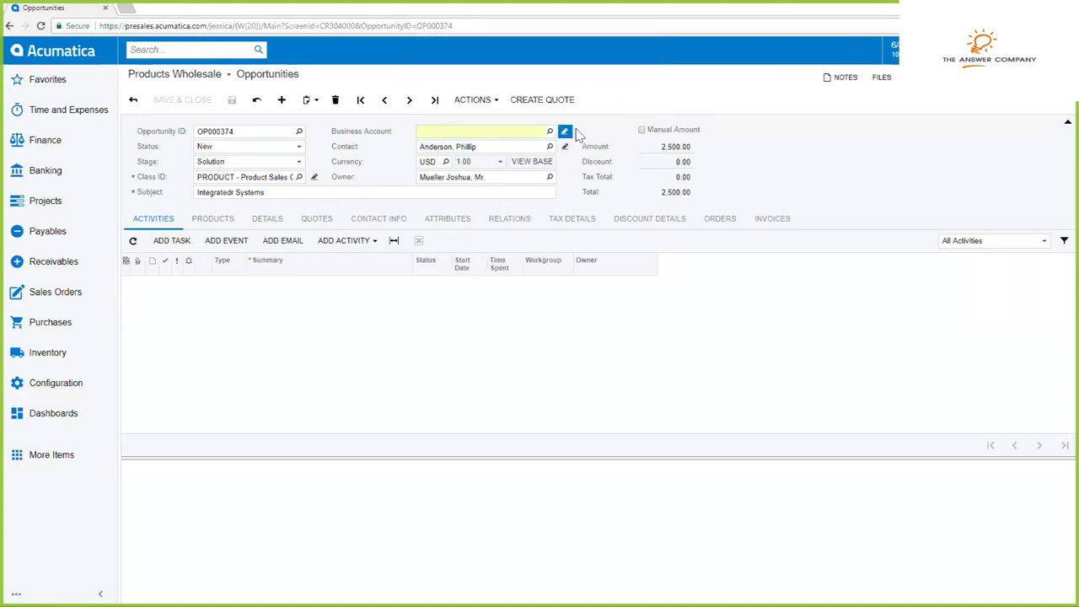
left_click(475, 101)
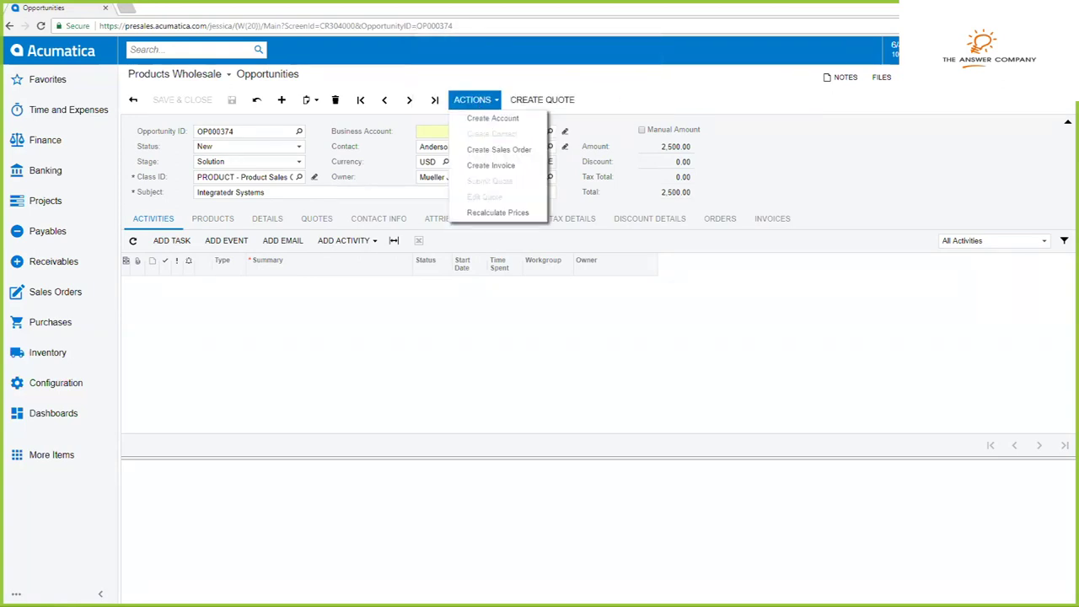
left_click(483, 126)
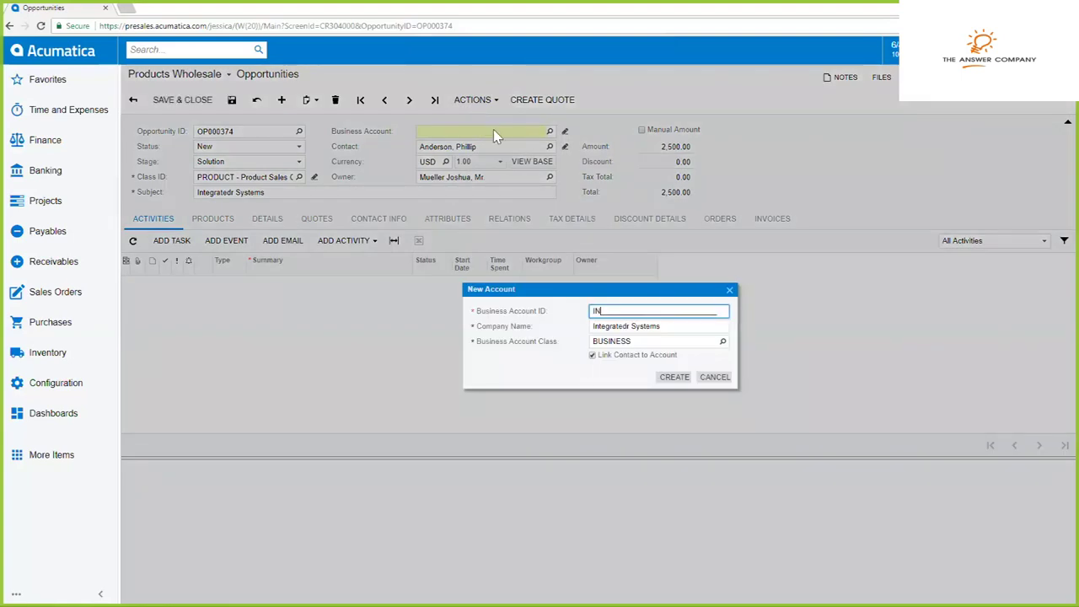
- Create business account INGSYSTEMS for Integratedr Systems, linked to the opportunity's contact
type("GSYSTEMS")
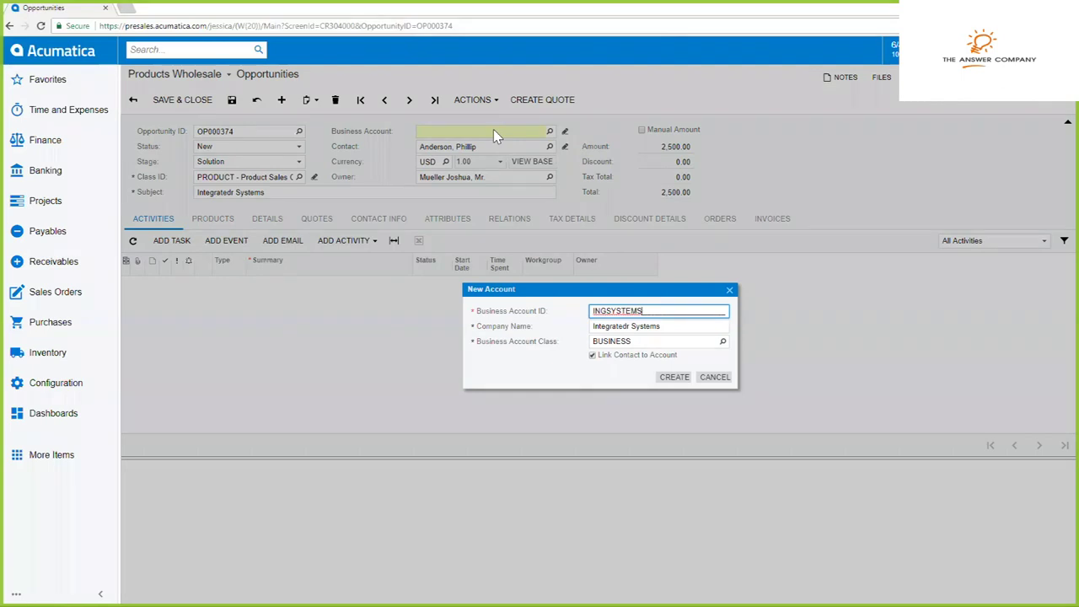
left_click(673, 380)
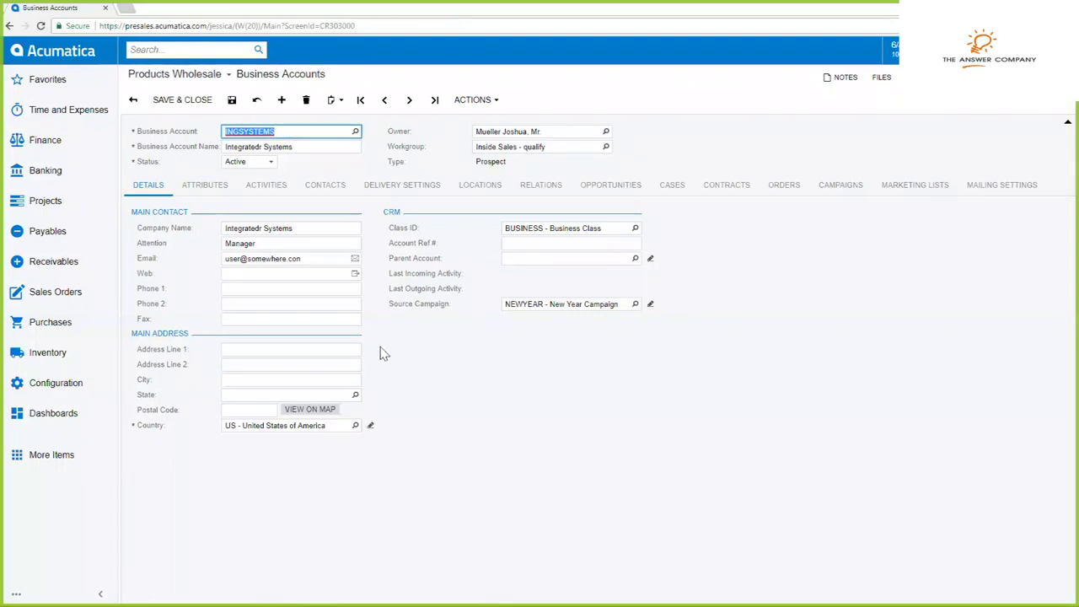
- Save the INGSYSTEMS business account and convert it to a customer
left_click(231, 99)
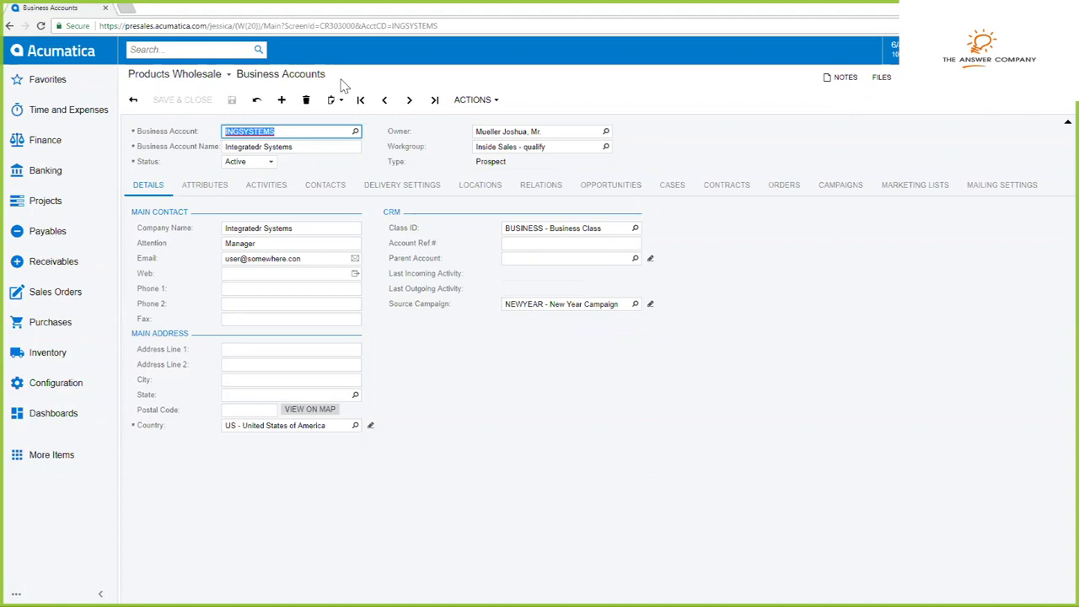
left_click(473, 100)
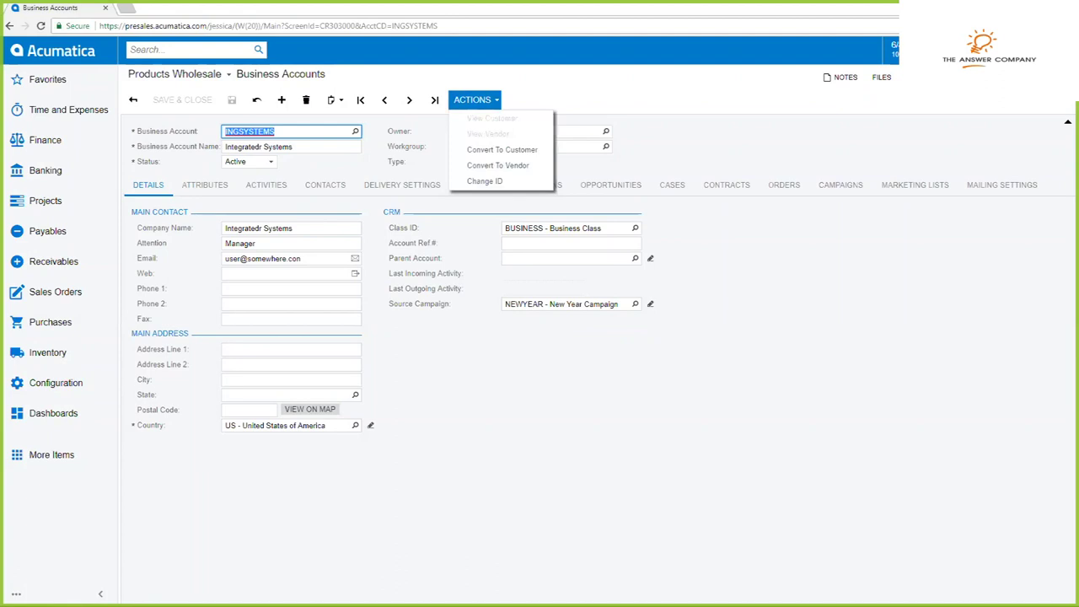
left_click(516, 149)
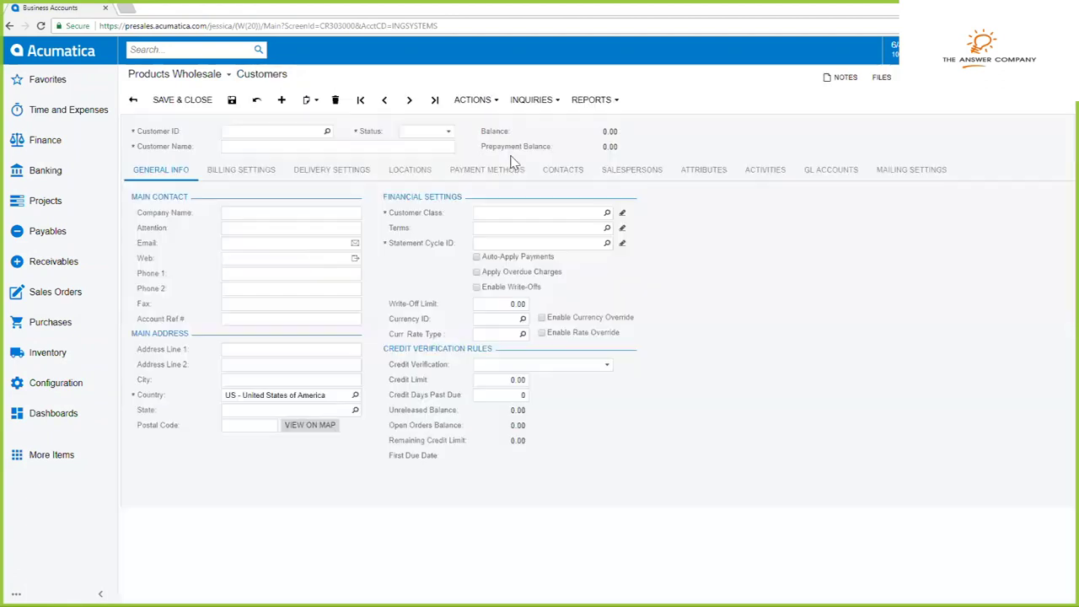
- Save the new INGSYSTEMS customer record
left_click(231, 99)
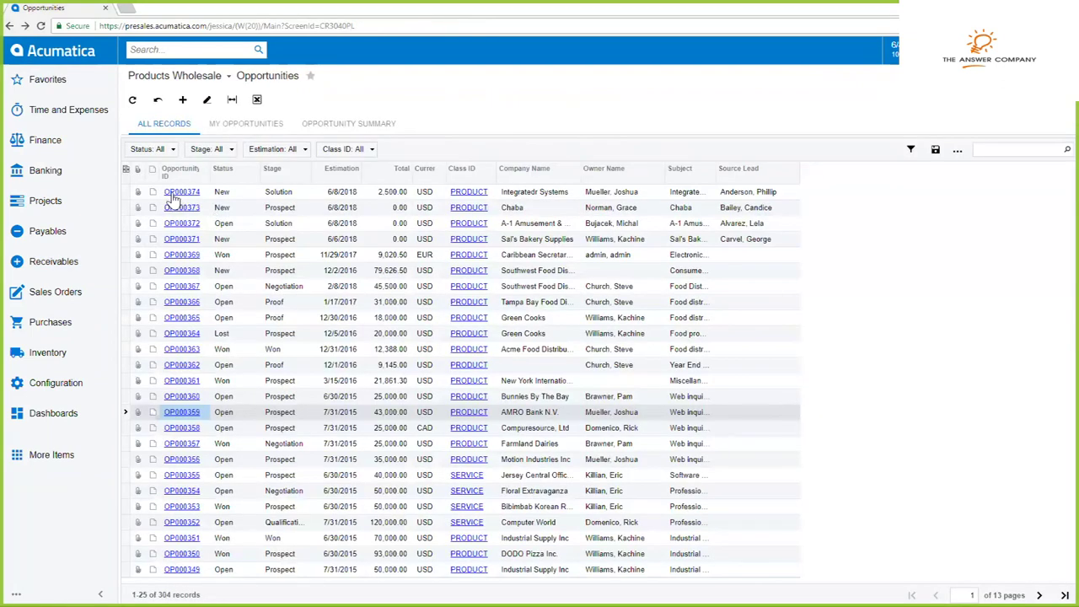
- From opportunity OP000374, create a Sales Order-type order for INGSYSTEMS totalling 2,500.00
left_click(172, 193)
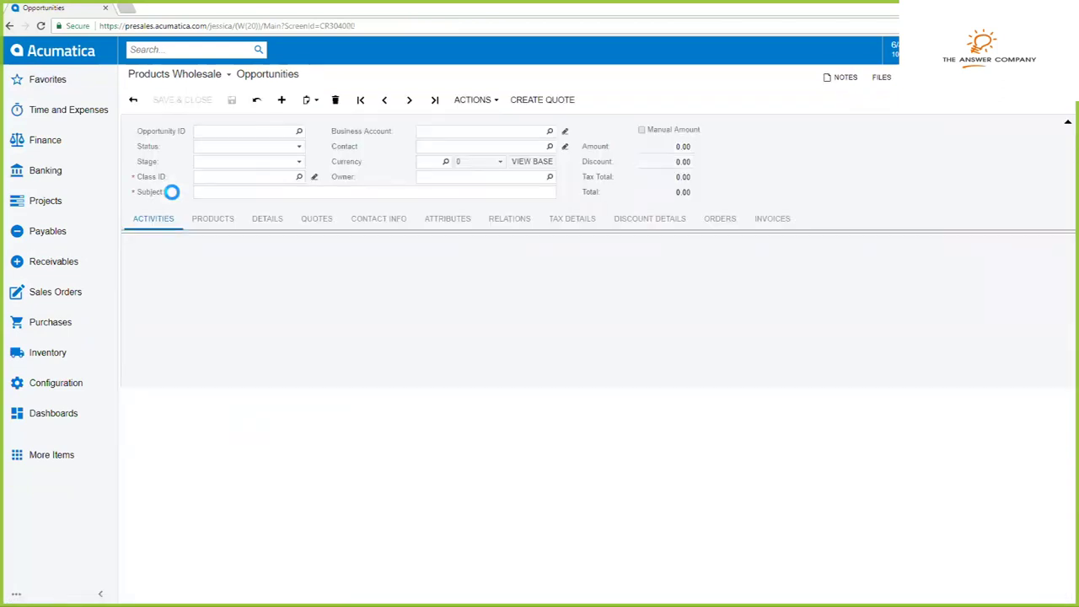
left_click(472, 100)
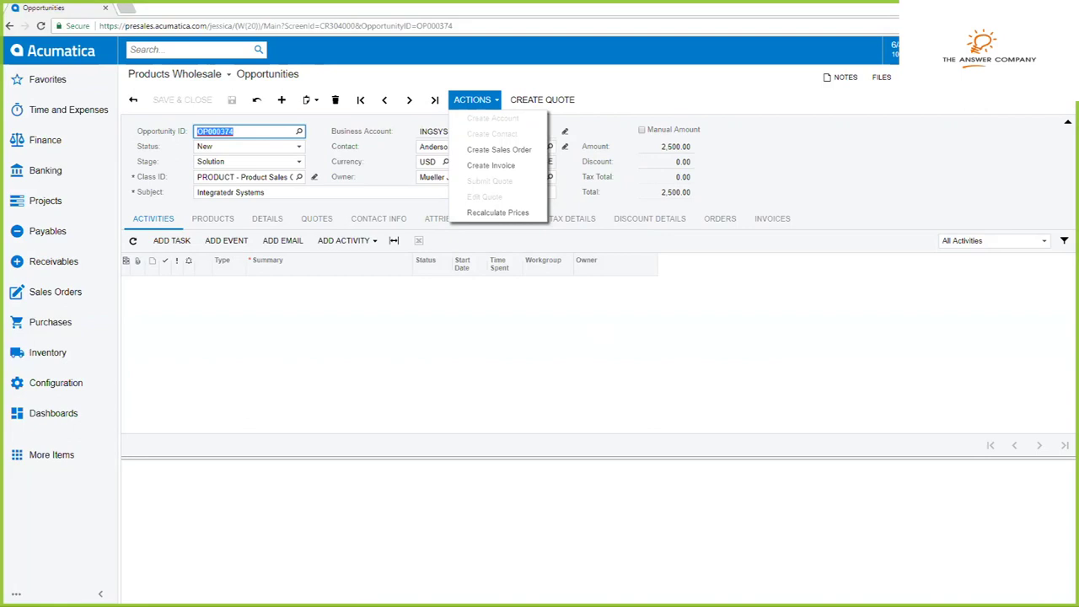
left_click(499, 149)
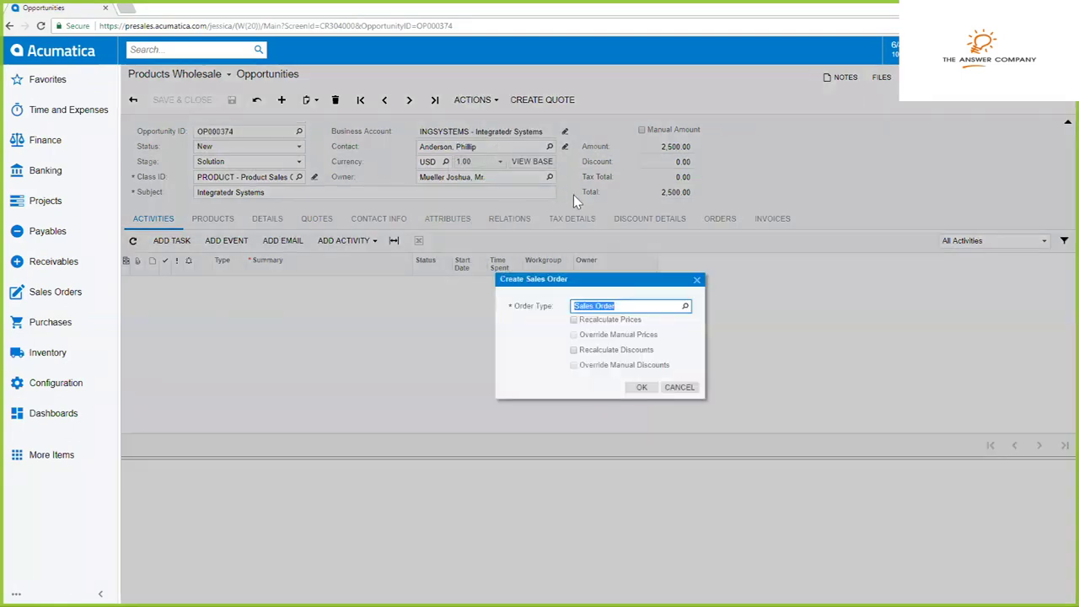
left_click(646, 392)
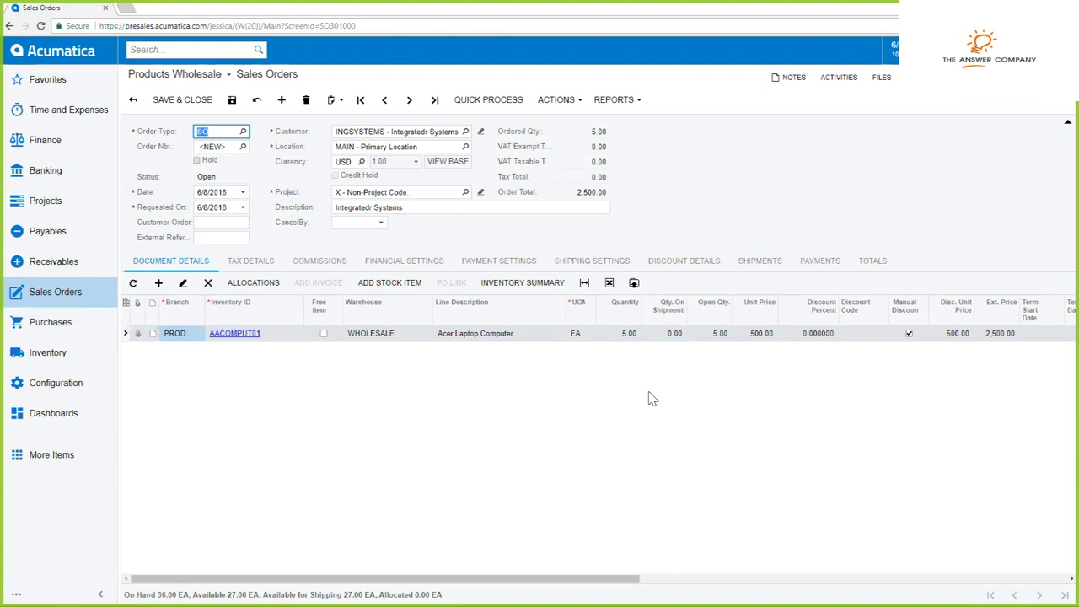
- Save the sales order as SO004293 and review its available actions
key("ctrl+s")
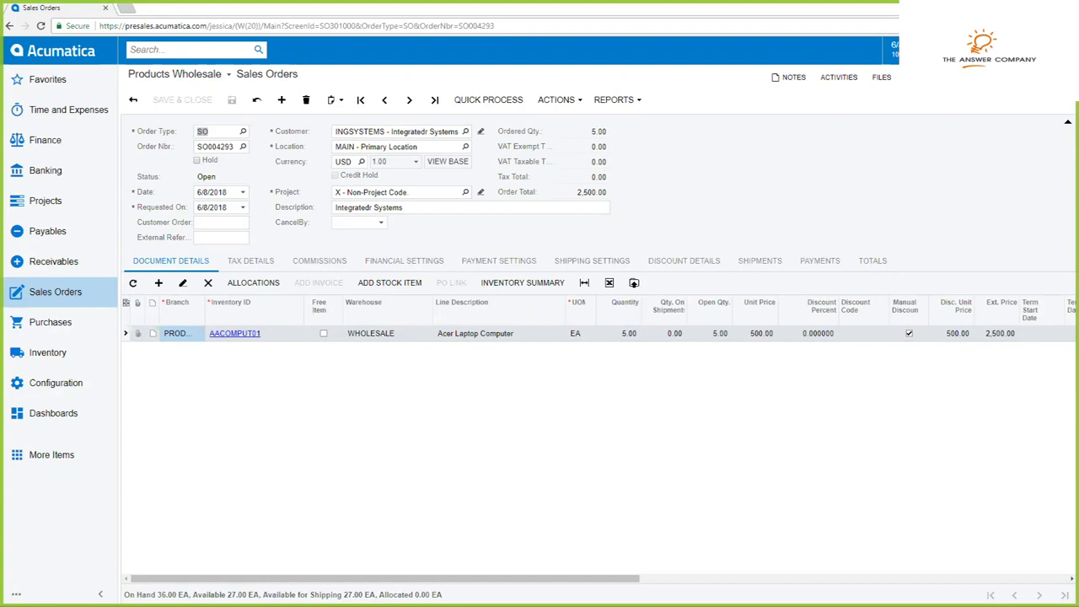
left_click(557, 99)
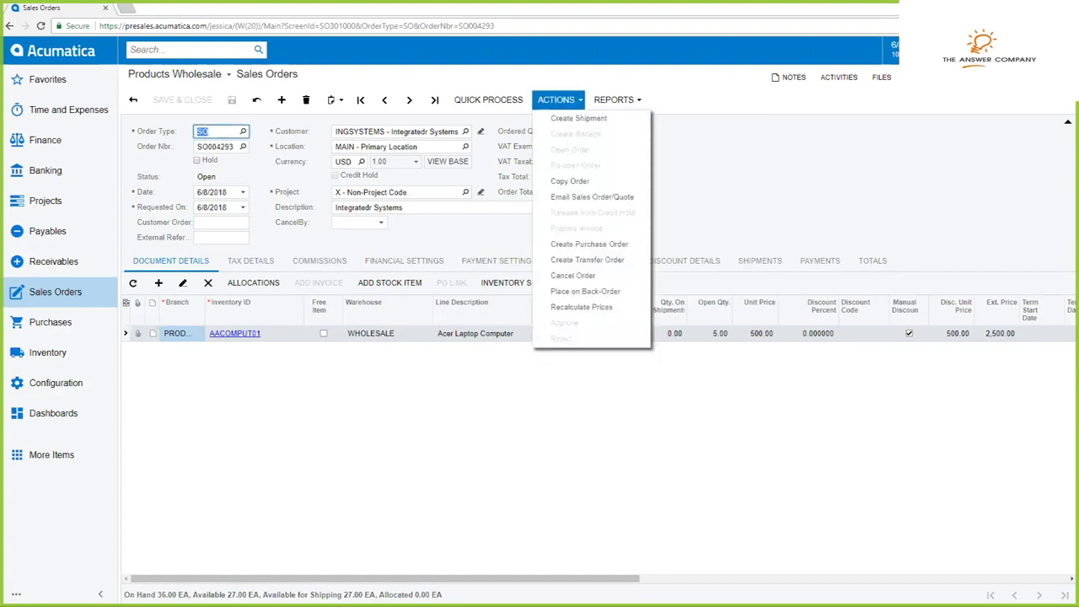
left_click(573, 199)
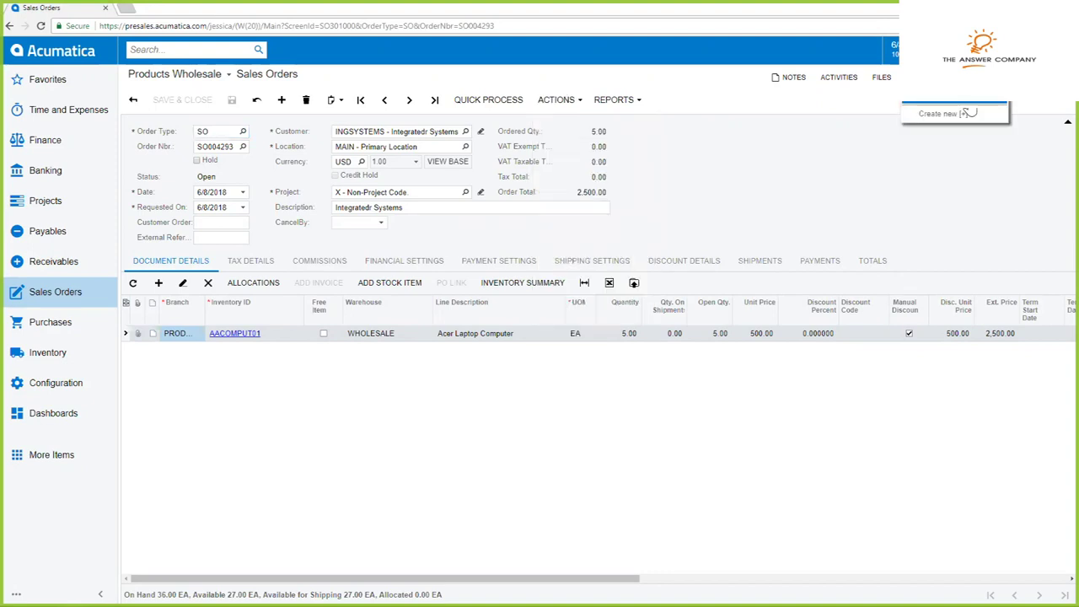